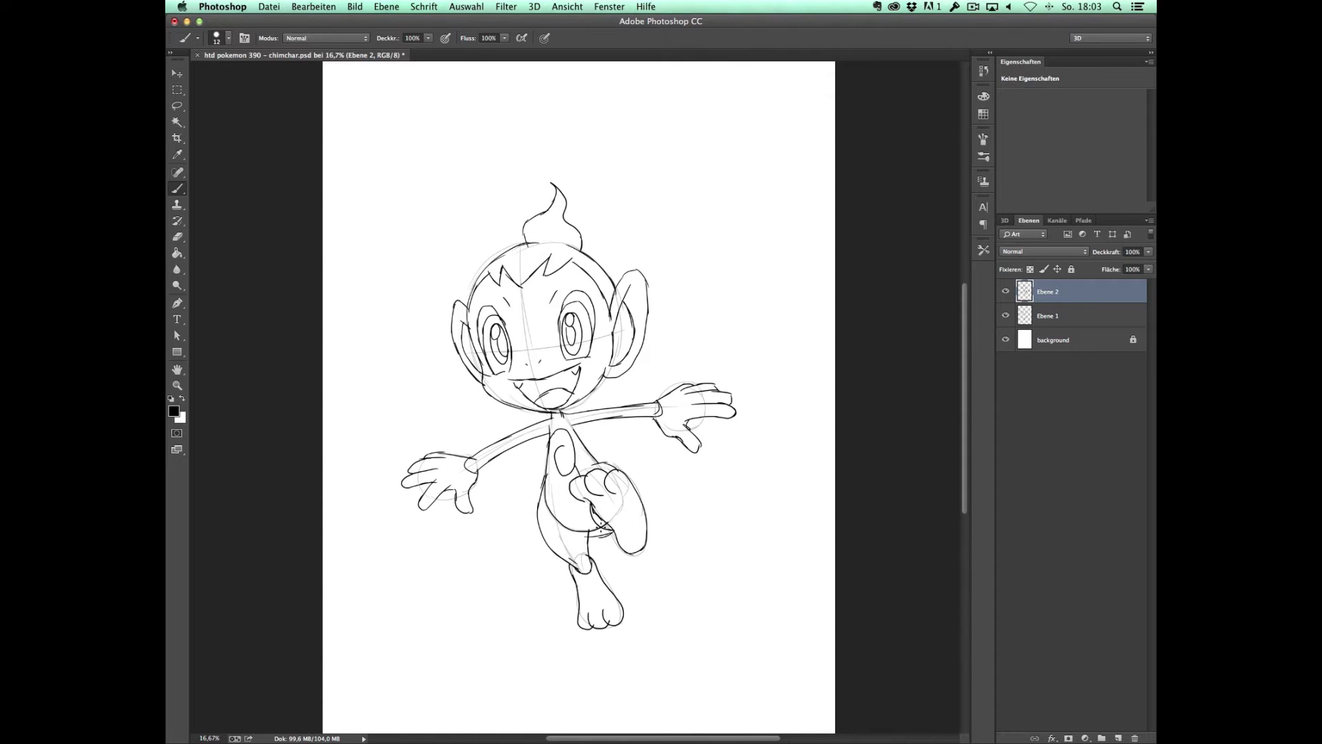
# Merge the Ebene 1 sketch layer into Ebene 2 to form one sketch layer.
pyautogui.hotkey('ctrl', 'e')
# Fade the sketch, add a new inking layer and ink both eye outlines.
pyautogui.hotkey('ctrl', 'shift', 'alt', 'n')
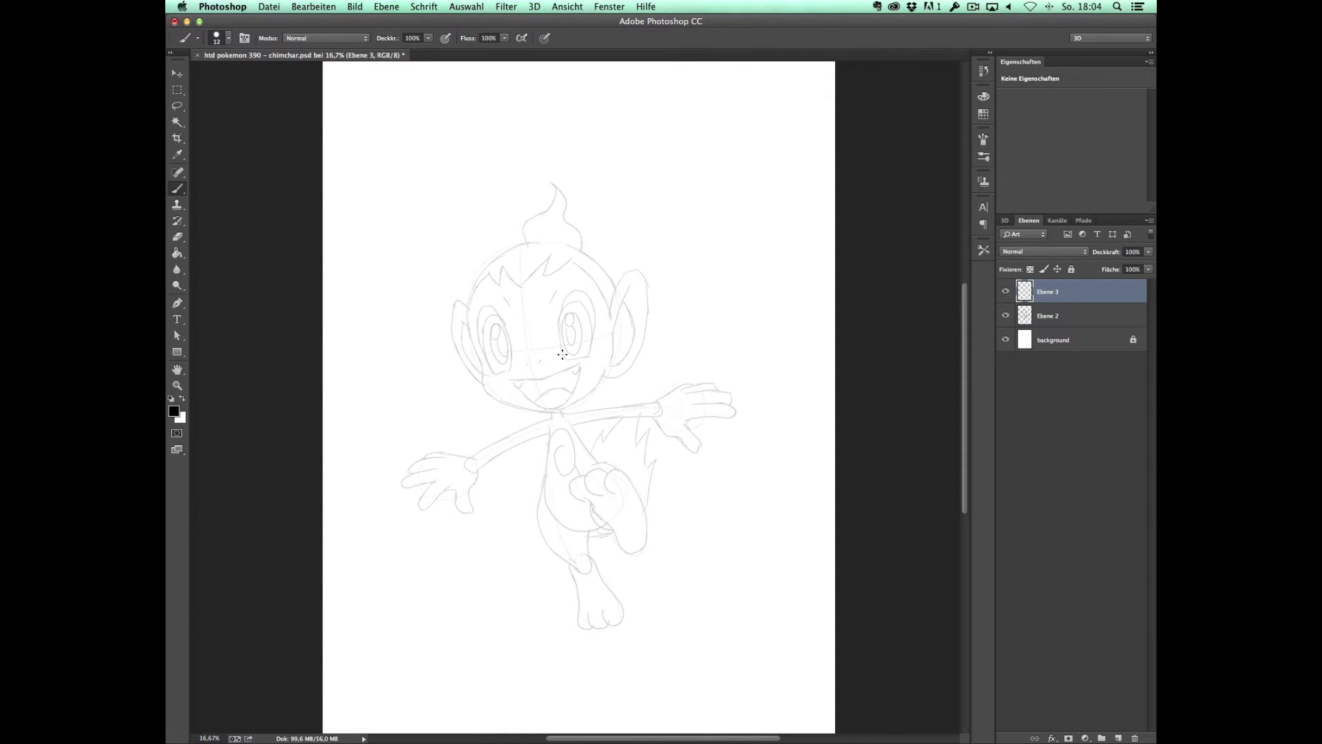
pyautogui.hotkey('ctrl', '+')
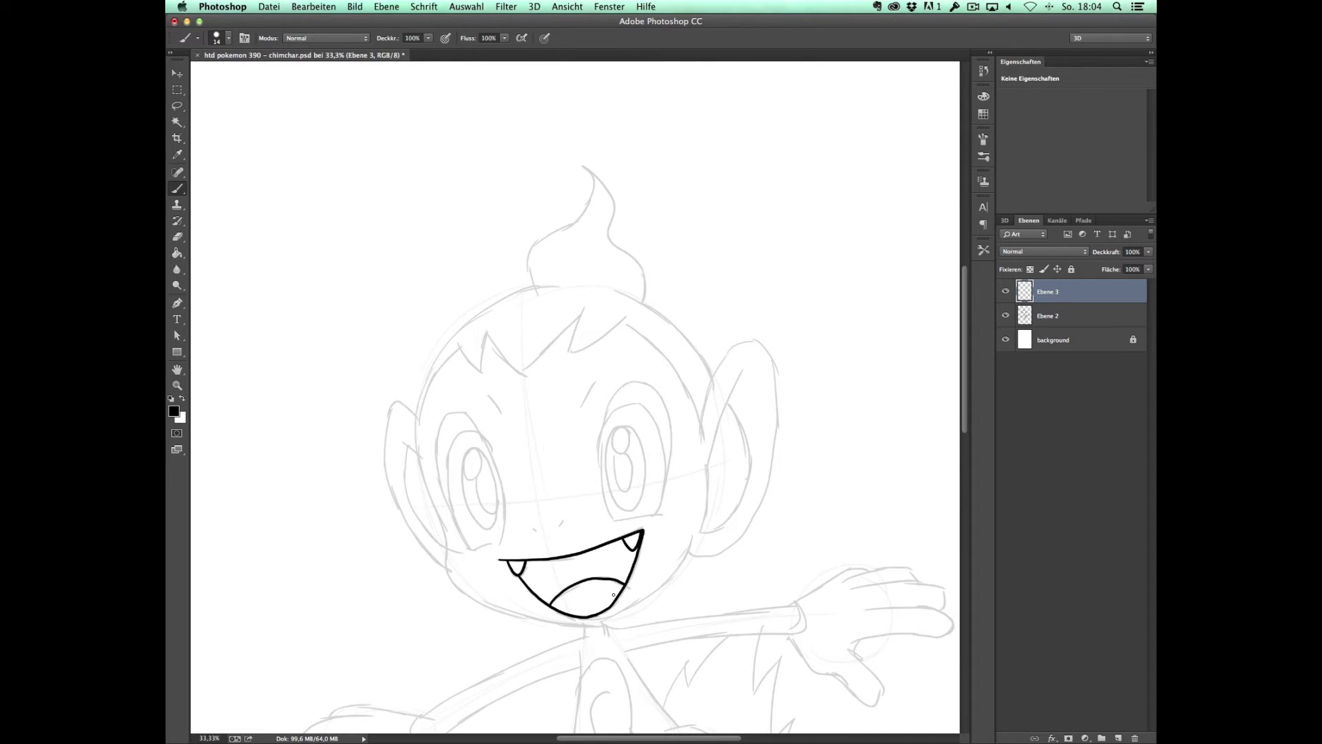
pyautogui.moveTo(439, 460); pyautogui.dragTo(504, 540)
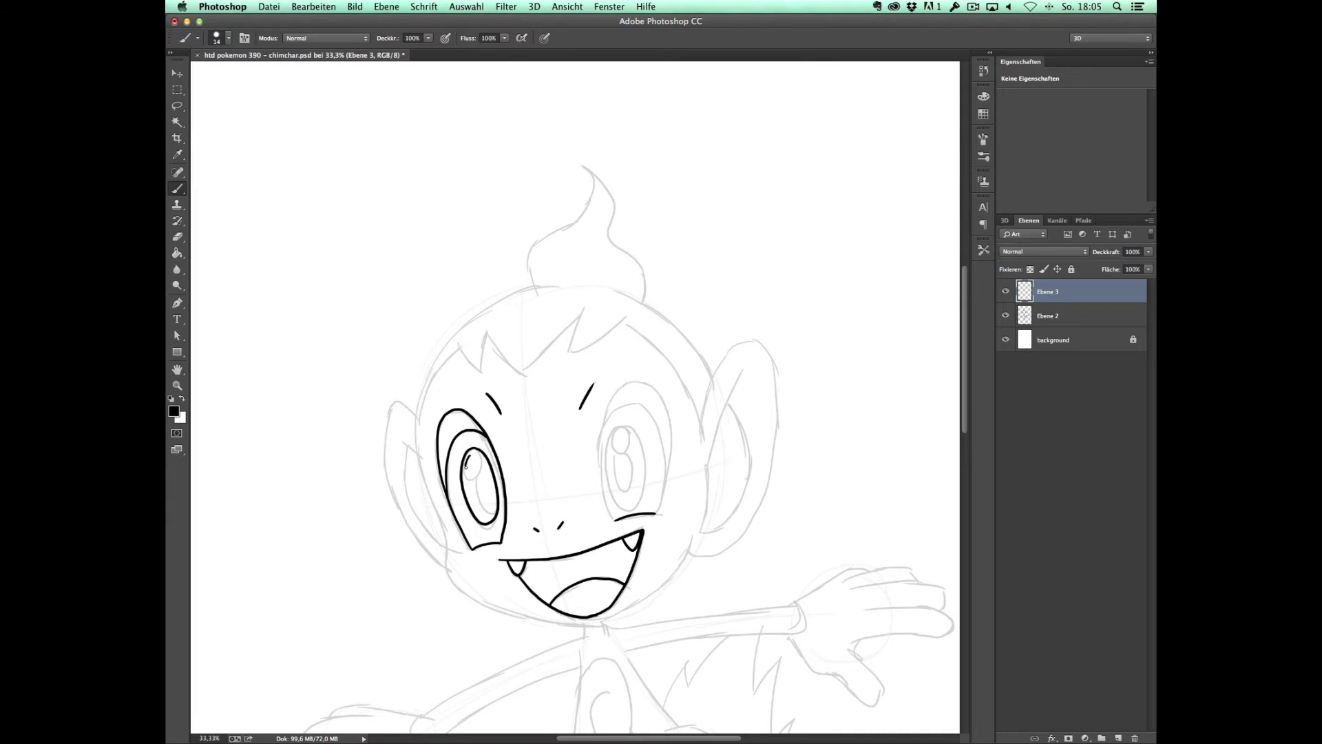
pyautogui.moveTo(615, 518); pyautogui.dragTo(658, 395)
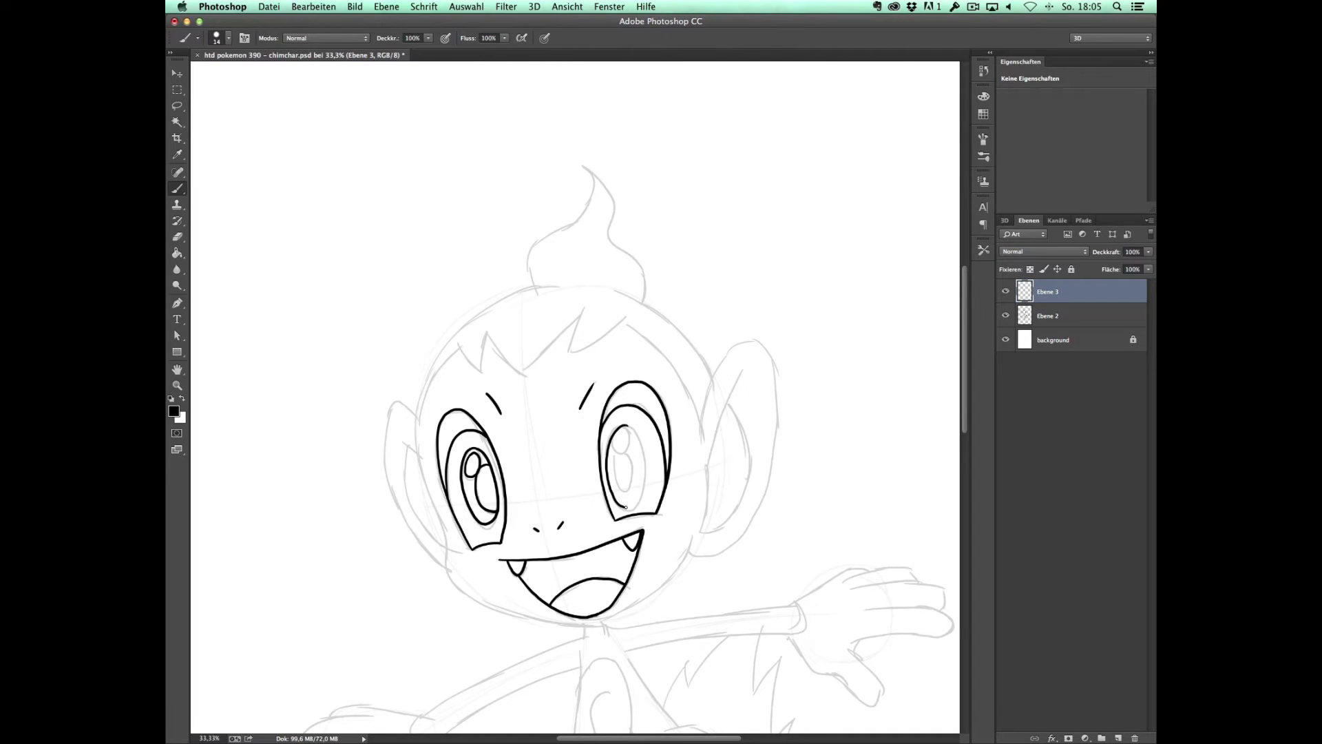
pyautogui.hotkey('ctrl', 'z')
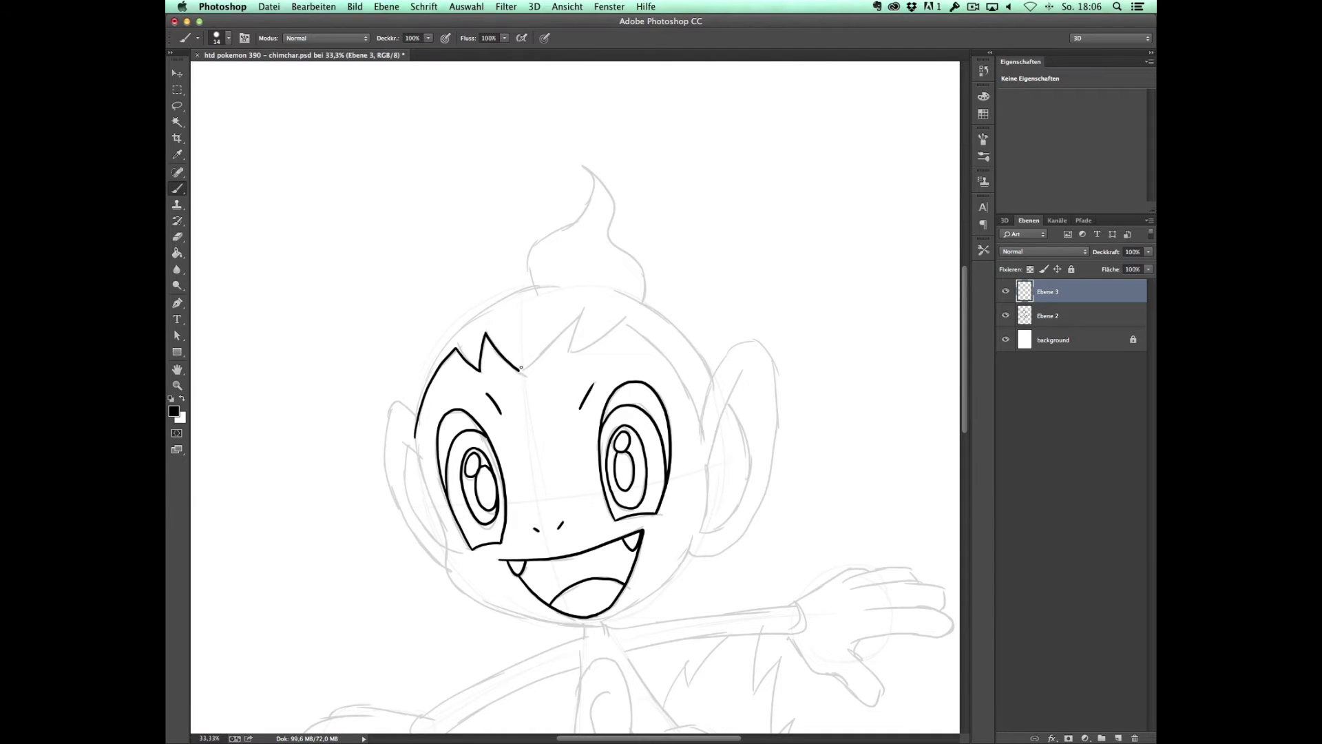
# Ink the right side of the head, left cheek to chin, and right ear.
pyautogui.moveTo(627, 322); pyautogui.dragTo(701, 430)
pyautogui.moveTo(416, 435); pyautogui.dragTo(531, 620)
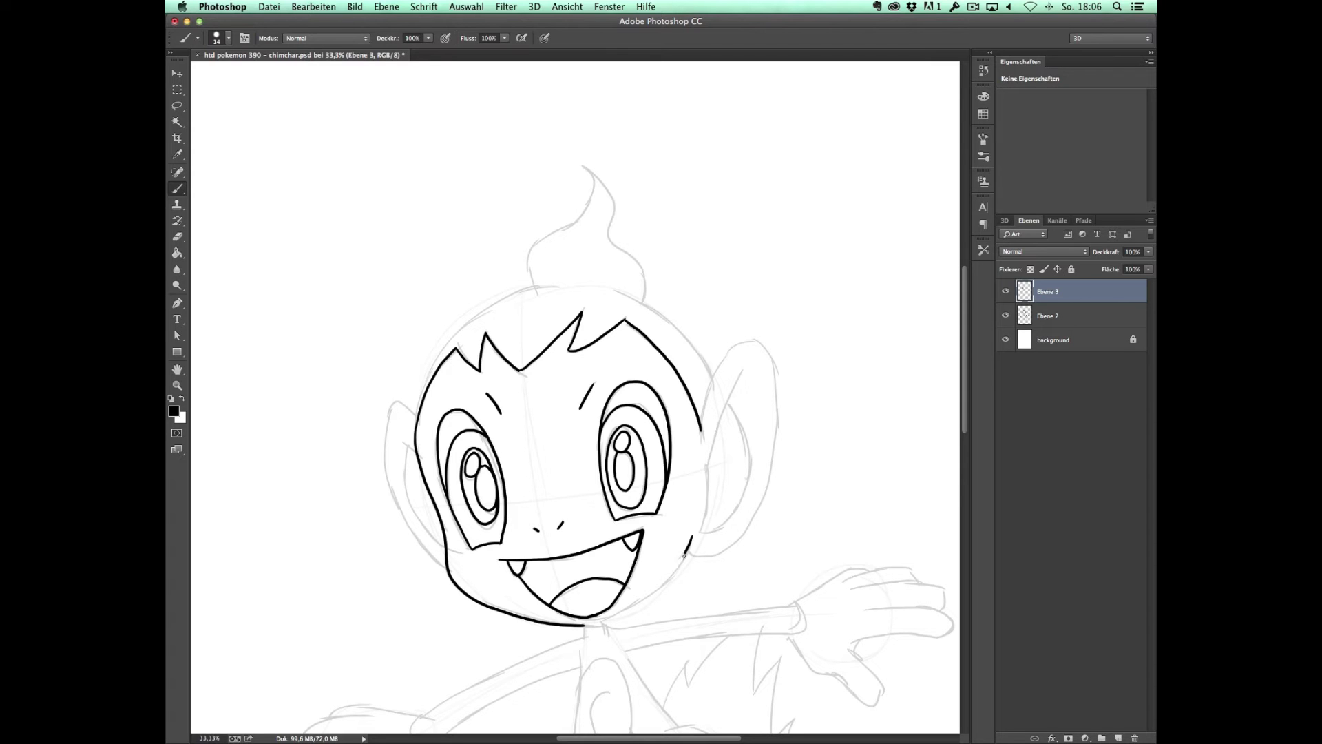
pyautogui.moveTo(764, 347); pyautogui.dragTo(690, 555)
pyautogui.moveTo(707, 464); pyautogui.dragTo(741, 370)
pyautogui.moveTo(699, 531); pyautogui.dragTo(740, 414)
# Ink the left ear, top of the head, flame tuft and left arm.
pyautogui.moveTo(417, 412); pyautogui.dragTo(415, 539)
pyautogui.moveTo(391, 433); pyautogui.dragTo(416, 452)
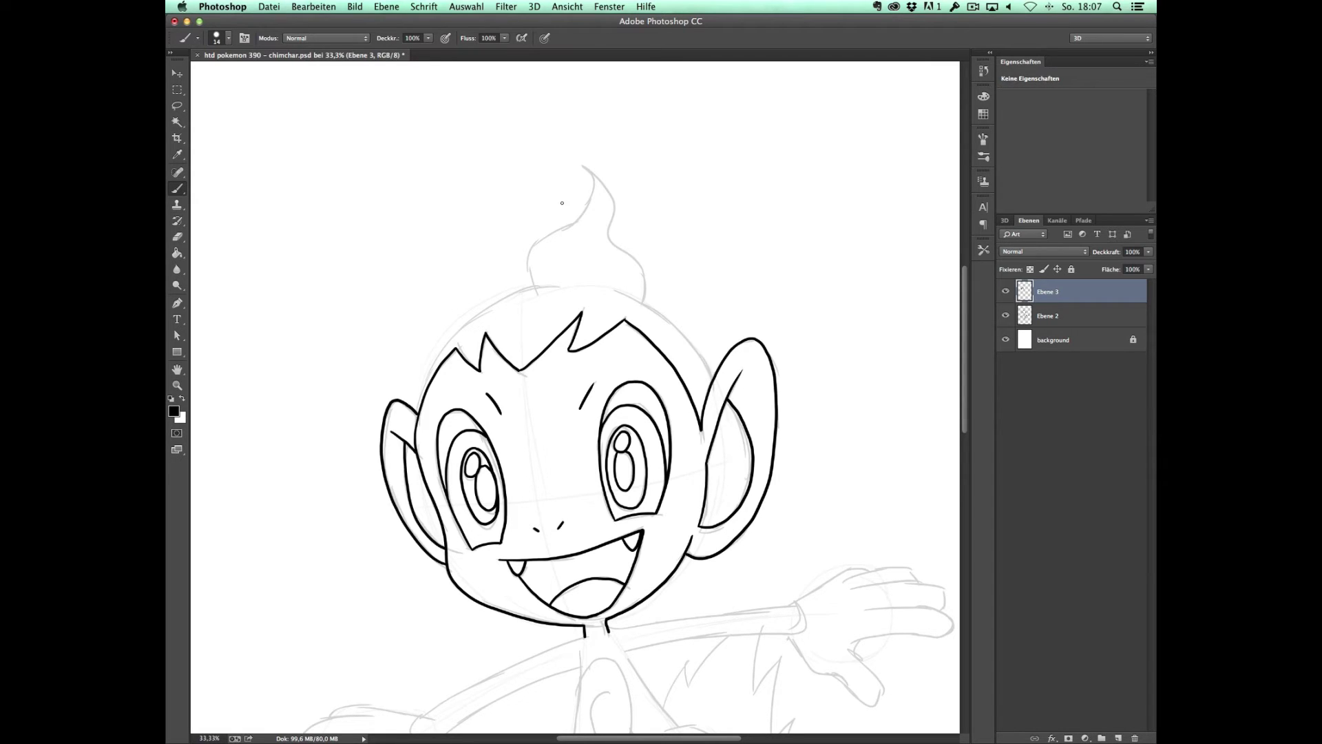
pyautogui.moveTo(616, 291); pyautogui.dragTo(712, 378)
pyautogui.moveTo(532, 286); pyautogui.dragTo(644, 301)
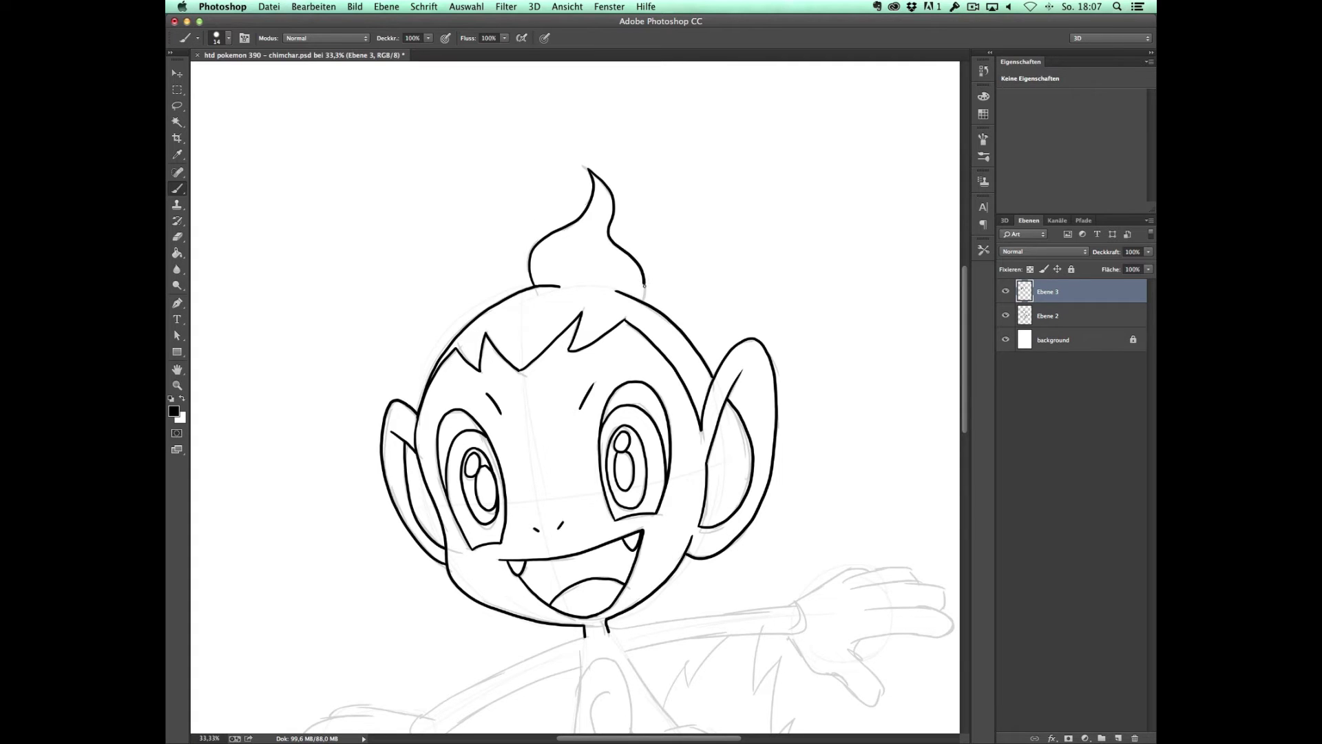
pyautogui.moveTo(744, 595); pyautogui.dragTo(796, 312)
pyautogui.moveTo(637, 350)
pyautogui.mouseDown()
pyautogui.moveTo(472, 458)
pyautogui.moveTo(633, 383)
pyautogui.mouseUp()
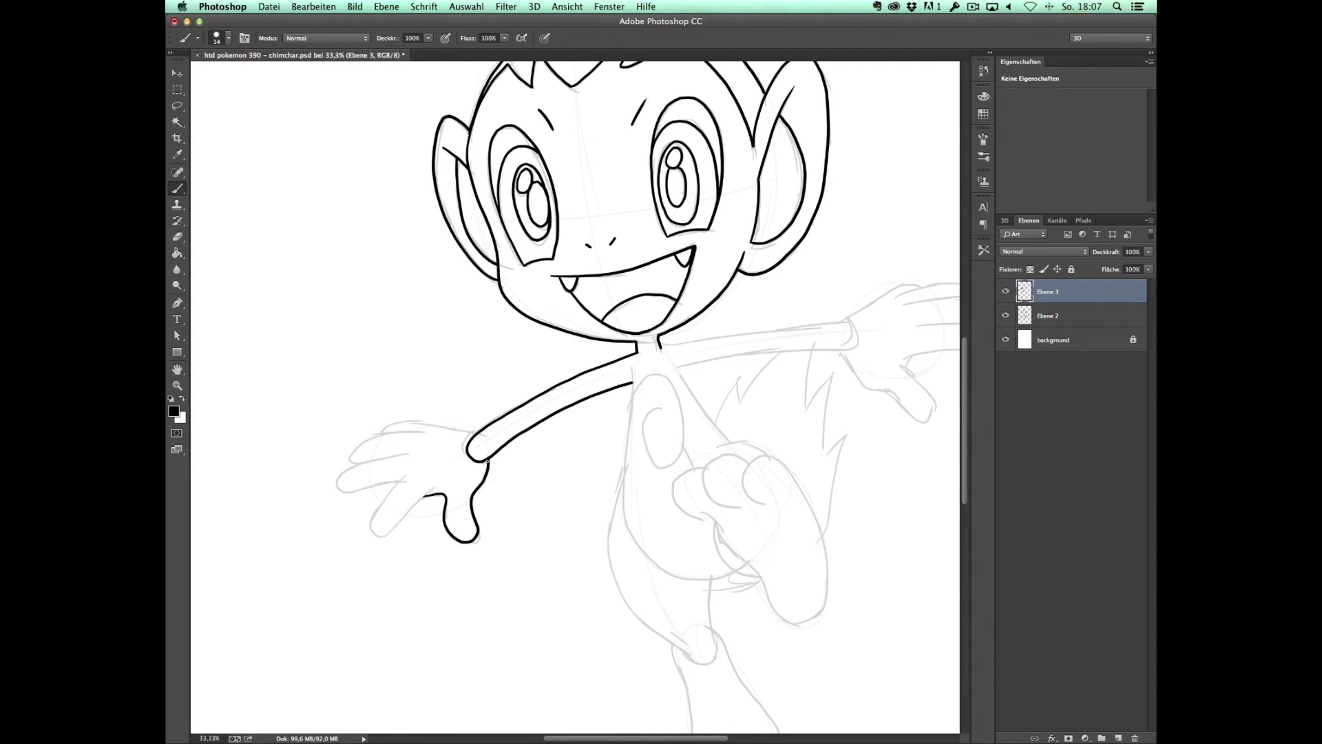
# Ink the left side of the body, the left leg and foot, and the raised right foot.
pyautogui.moveTo(632, 383); pyautogui.dragTo(672, 574)
pyautogui.moveTo(709, 412); pyautogui.dragTo(529, 329)
pyautogui.moveTo(435, 474); pyautogui.dragTo(513, 582)
pyautogui.moveTo(534, 502)
pyautogui.mouseDown()
pyautogui.moveTo(532, 582)
pyautogui.moveTo(503, 561)
pyautogui.mouseUp()
pyautogui.moveTo(494, 566)
pyautogui.mouseDown()
pyautogui.moveTo(536, 695)
pyautogui.moveTo(535, 549)
pyautogui.mouseUp()
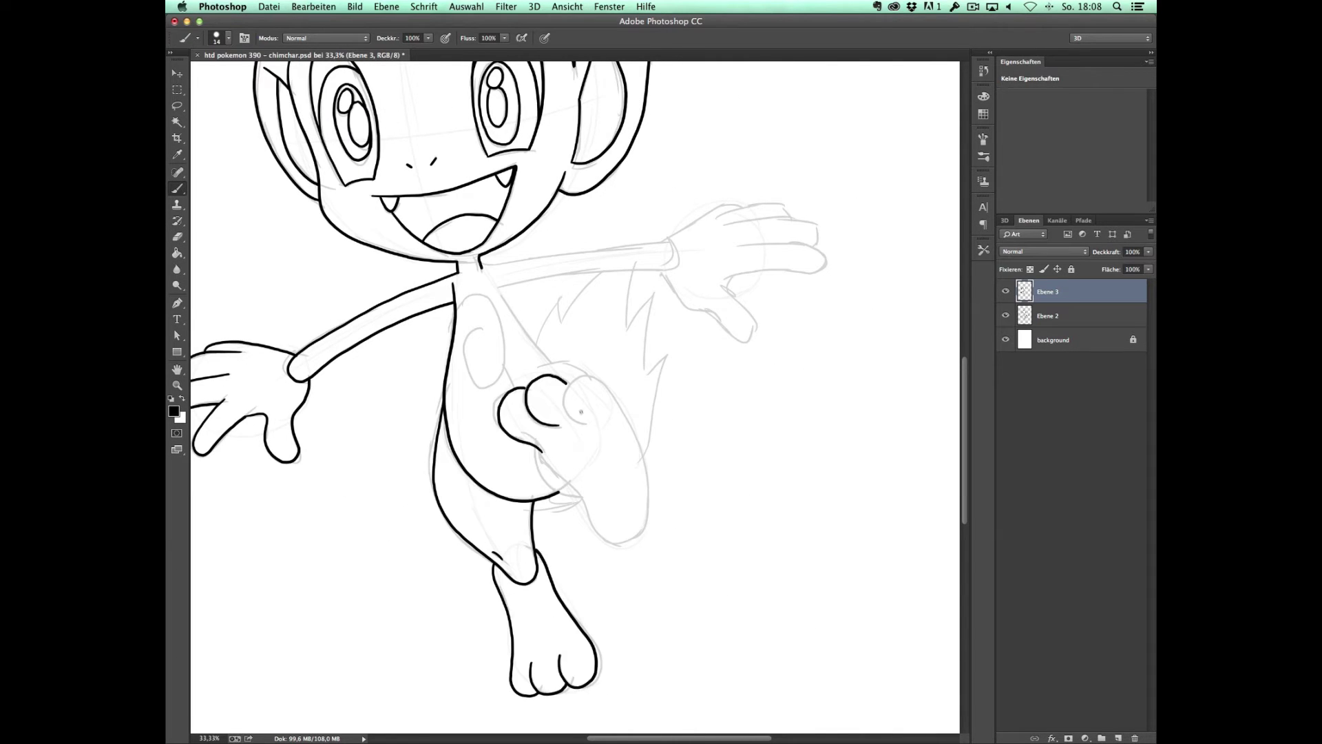
pyautogui.moveTo(571, 486); pyautogui.dragTo(632, 427)
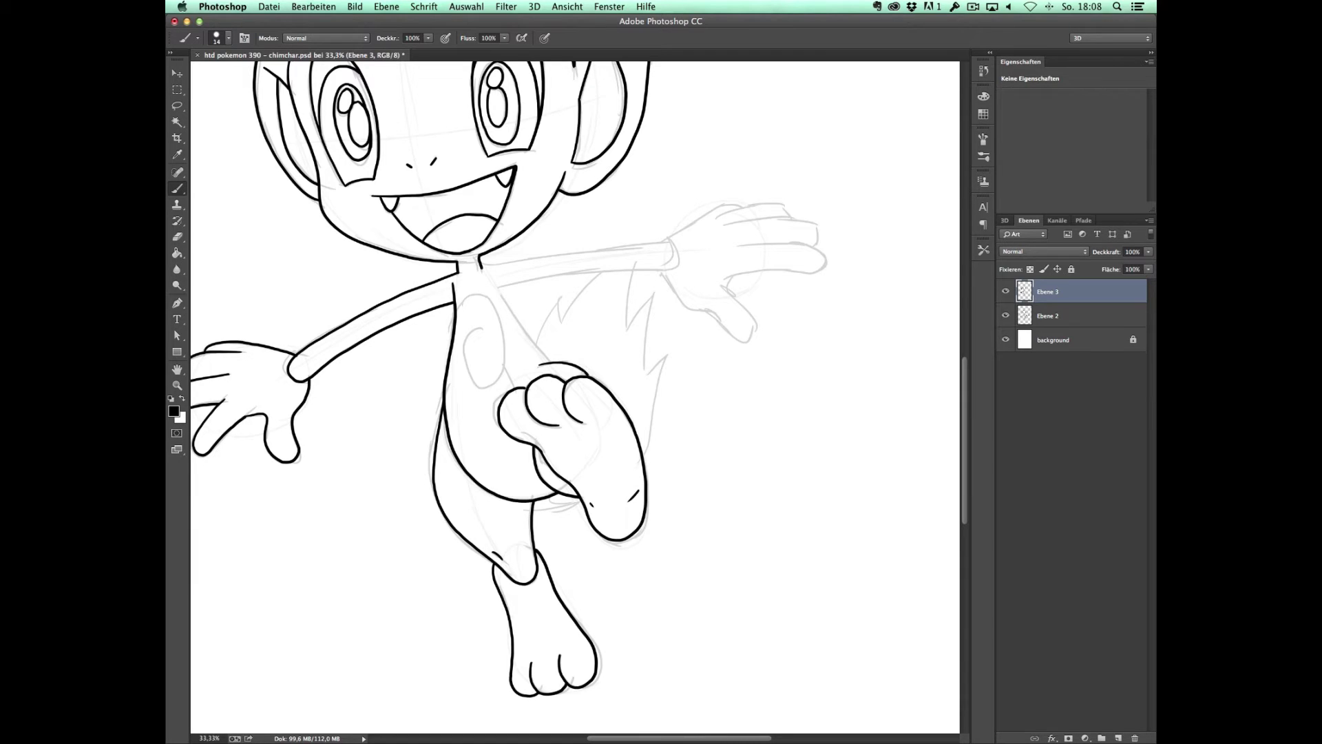
# Ink the belly patch, tail fur and right arm, then delete the sketch layer.
pyautogui.moveTo(461, 311); pyautogui.dragTo(470, 363)
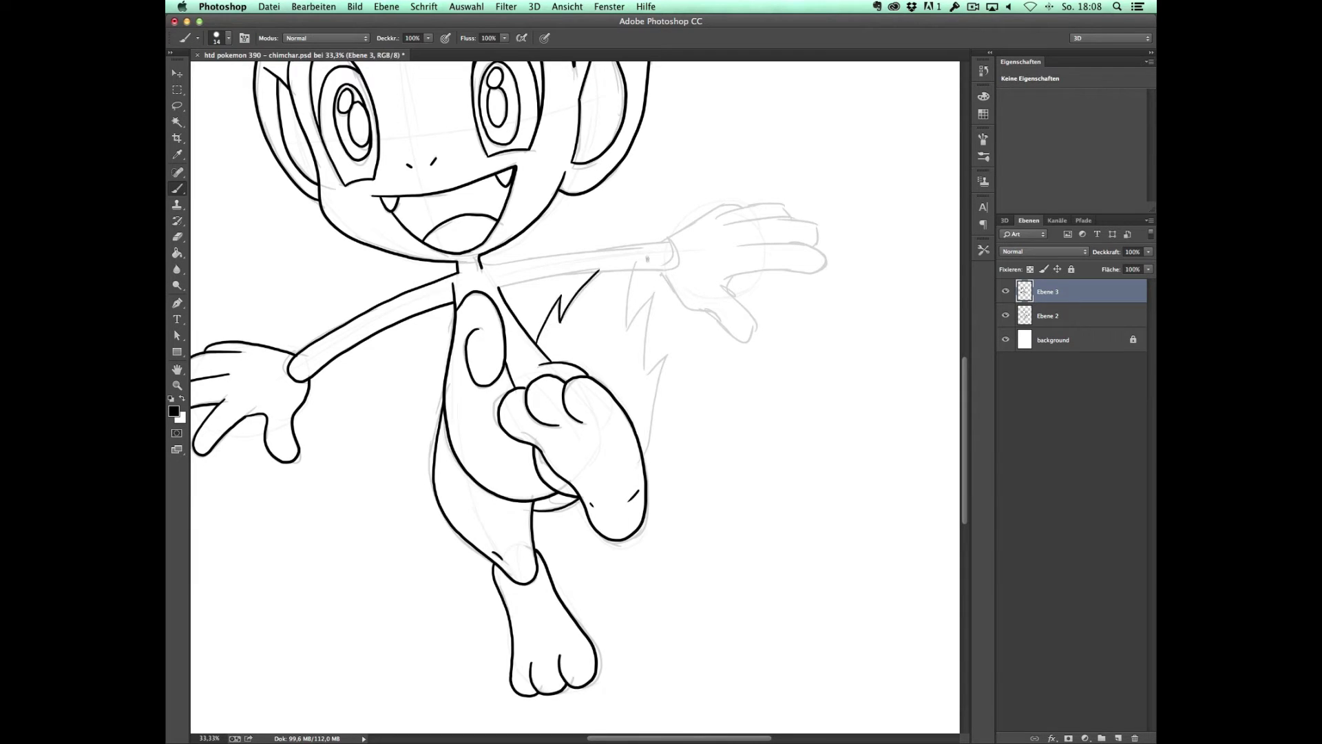
pyautogui.moveTo(632, 271); pyautogui.dragTo(647, 456)
pyautogui.moveTo(481, 262); pyautogui.dragTo(622, 246)
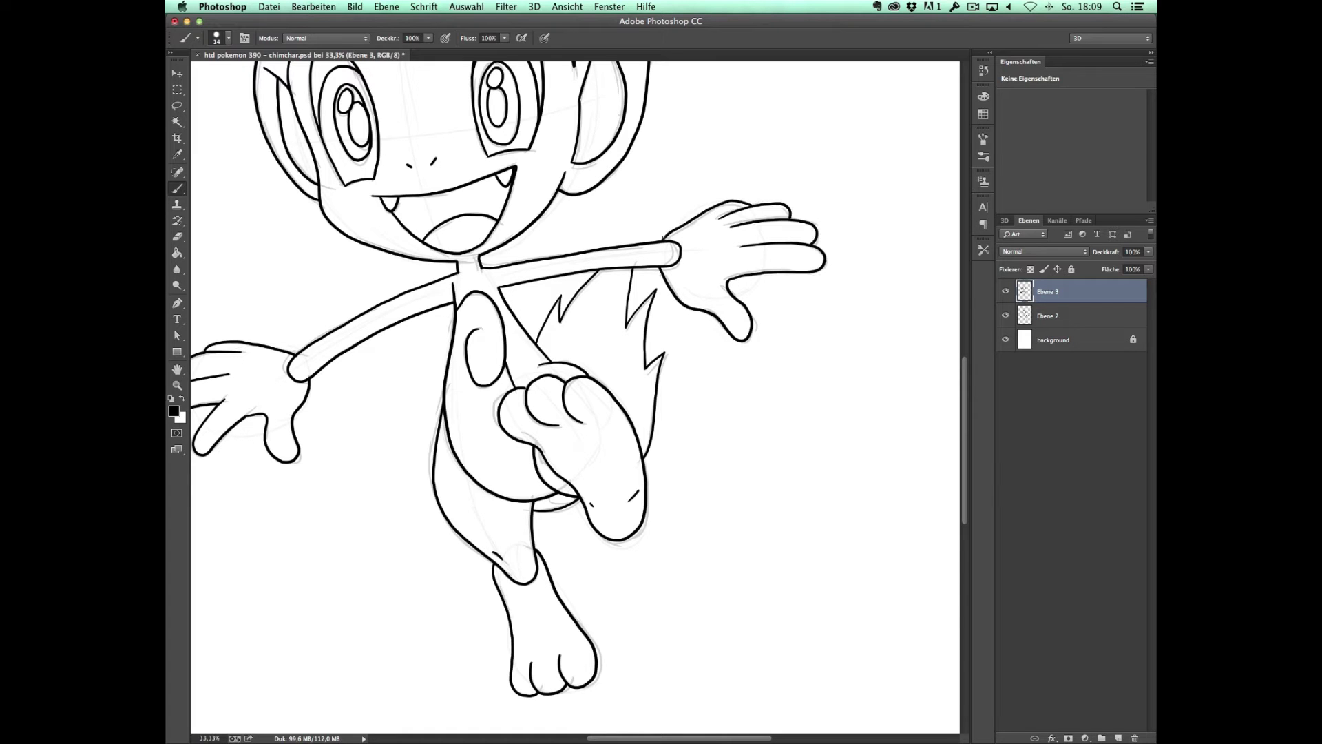
pyautogui.moveTo(1047, 315); pyautogui.dragTo(1135, 739)
pyautogui.scroll(2, 464, 261)
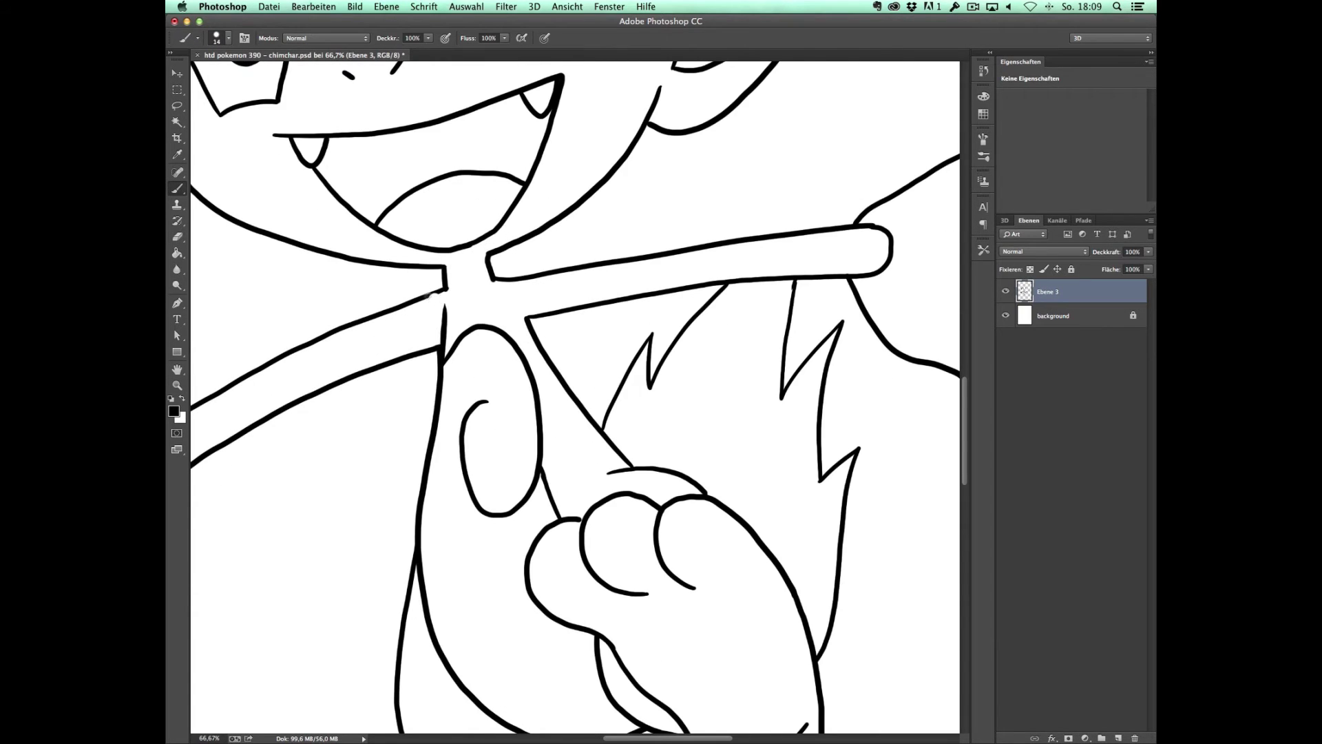
# Enlarge the brush to size 16 and thicken the flame and upper ear outlines.
pyautogui.scroll(10, 427, 296)
pyautogui.rightClick(461, 396)
pyautogui.press('Escape')
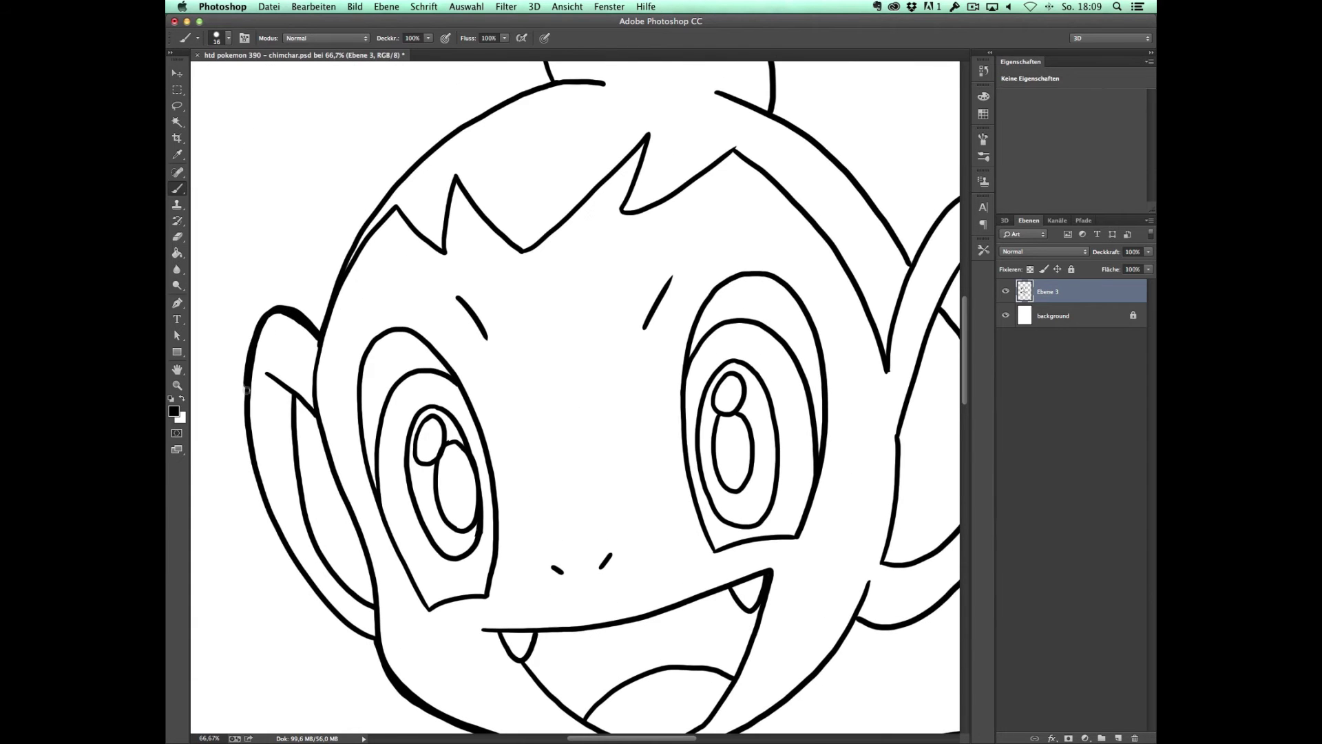
pyautogui.scroll(8, 320, 351)
pyautogui.hscroll(7, 320, 351)
pyautogui.moveTo(320, 351); pyautogui.dragTo(635, 461)
pyautogui.scroll(-8, 635, 461)
pyautogui.hscroll(7, 635, 461)
pyautogui.moveTo(417, 234)
pyautogui.mouseDown()
pyautogui.moveTo(537, 226)
pyautogui.moveTo(361, 600)
pyautogui.mouseUp()
# Thicken the arm, neck, hand and thumb outlines and the fur below the arm.
pyautogui.scroll(-8, 561, 292)
pyautogui.hscroll(-7, 560, 292)
pyautogui.moveTo(391, 508)
pyautogui.mouseDown()
pyautogui.moveTo(453, 476)
pyautogui.moveTo(551, 379)
pyautogui.mouseUp()
pyautogui.moveTo(398, 528); pyautogui.dragTo(758, 475)
pyautogui.scroll(-5, 820, 502)
pyautogui.hscroll(10, 821, 503)
pyautogui.moveTo(542, 374); pyautogui.dragTo(729, 301)
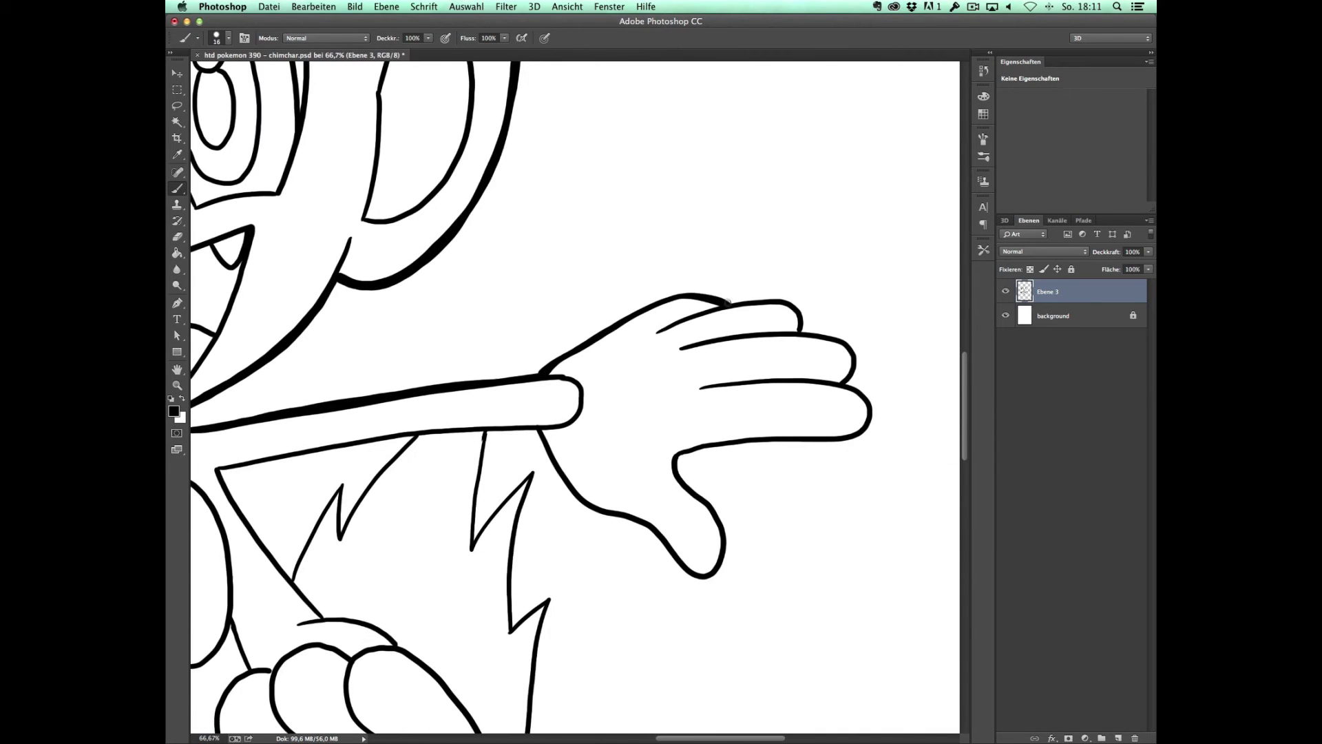
pyautogui.moveTo(589, 507)
pyautogui.mouseDown()
pyautogui.moveTo(872, 393)
pyautogui.moveTo(847, 338)
pyautogui.moveTo(718, 301)
pyautogui.mouseUp()
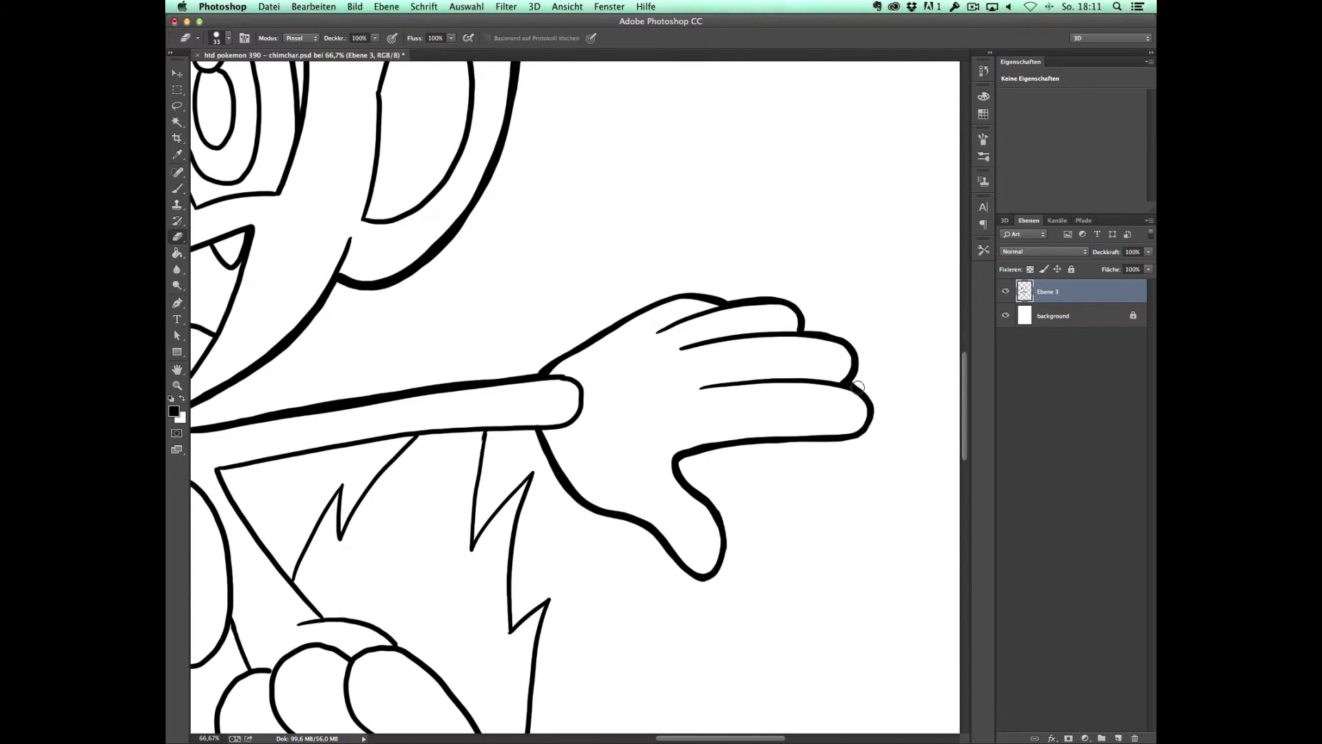
pyautogui.scroll(-5, 663, 343)
pyautogui.hscroll(-2, 662, 343)
pyautogui.moveTo(509, 308)
pyautogui.mouseDown()
pyautogui.moveTo(558, 348)
pyautogui.moveTo(536, 507)
pyautogui.mouseUp()
# Thicken more body outlines and the line under the tongue.
pyautogui.scroll(-5, 346, 236)
pyautogui.hscroll(-4, 346, 236)
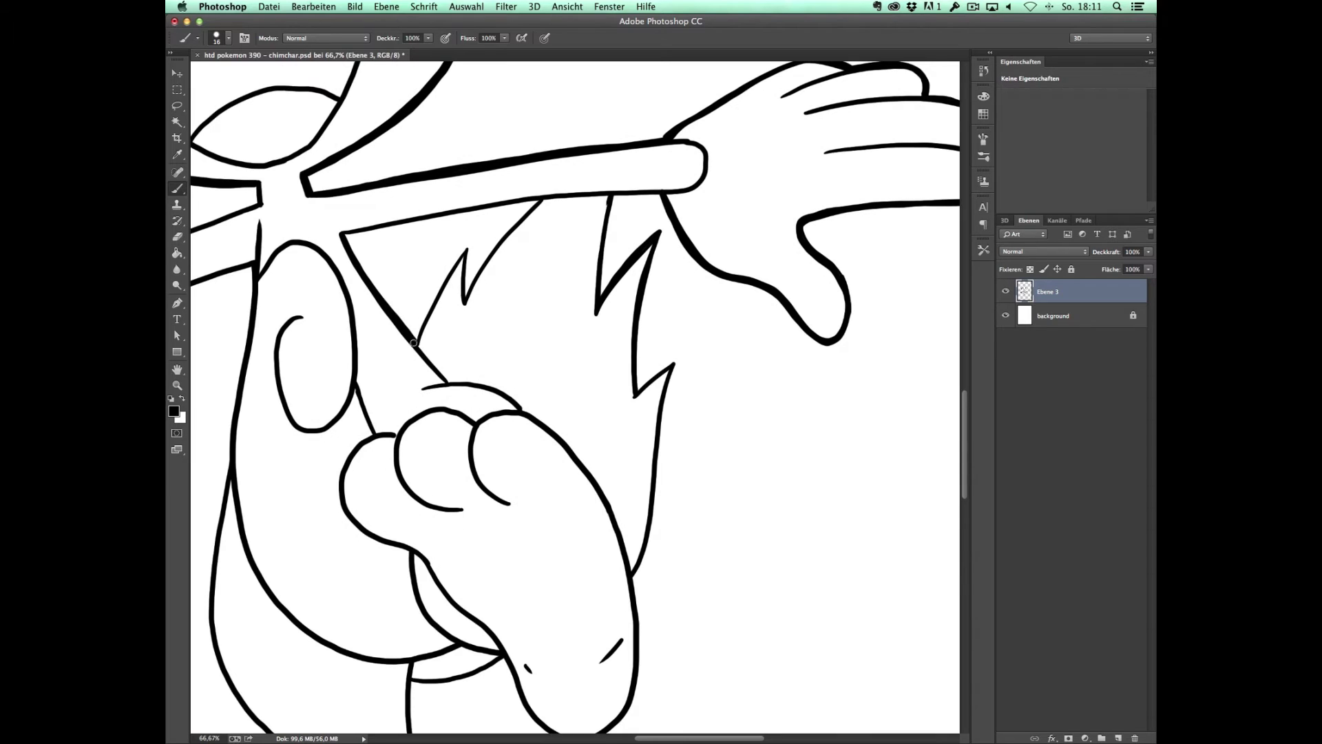
pyautogui.moveTo(414, 343); pyautogui.dragTo(541, 200)
pyautogui.moveTo(341, 234); pyautogui.dragTo(541, 199)
pyautogui.scroll(-5, 684, 266)
pyautogui.moveTo(634, 281); pyautogui.dragTo(634, 454)
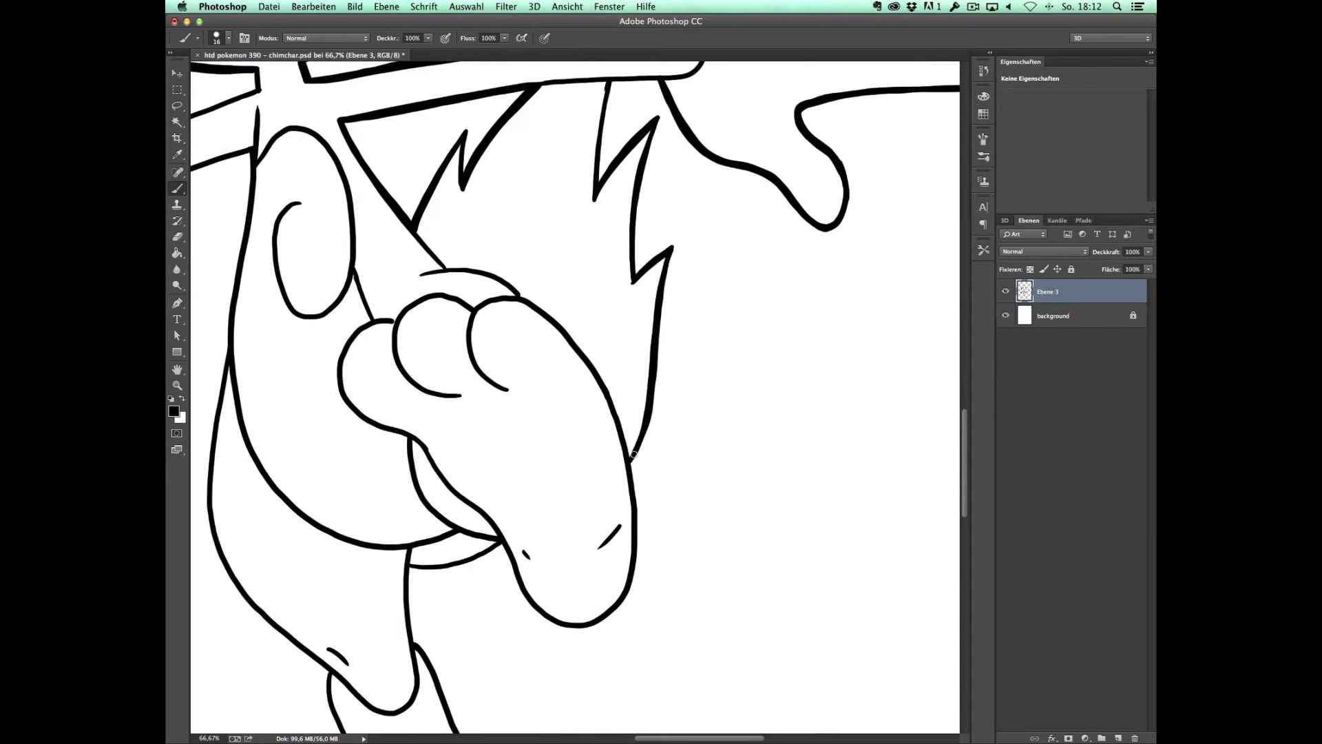
pyautogui.scroll(-3, 634, 454)
pyautogui.hscroll(1, 633, 454)
pyautogui.moveTo(377, 510); pyautogui.dragTo(462, 487)
pyautogui.scroll(-10, 583, 545)
pyautogui.hscroll(-5, 583, 545)
# Thicken the outlines of both legs and feet.
pyautogui.moveTo(421, 368)
pyautogui.mouseDown()
pyautogui.moveTo(456, 585)
pyautogui.moveTo(541, 631)
pyautogui.mouseUp()
pyautogui.moveTo(631, 586); pyautogui.dragTo(507, 288)
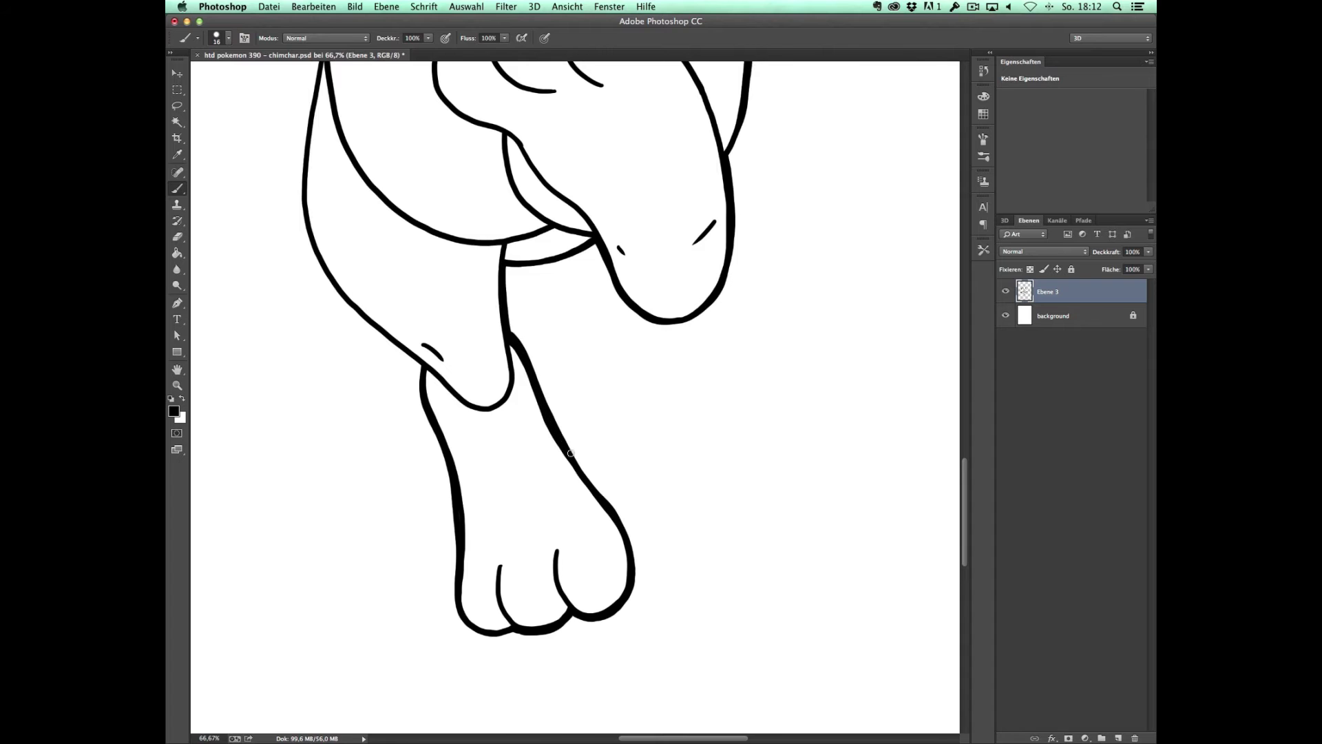
pyautogui.scroll(5, 571, 452)
pyautogui.moveTo(323, 414); pyautogui.dragTo(326, 175)
pyautogui.scroll(5, 431, 269)
# Tidy and thicken the other arm, hand and wrist outlines, then zoom out.
pyautogui.press('e')
pyautogui.press('b')
pyautogui.moveTo(517, 399); pyautogui.dragTo(839, 235)
pyautogui.moveTo(545, 451); pyautogui.dragTo(830, 300)
pyautogui.moveTo(456, 521)
pyautogui.mouseDown()
pyautogui.moveTo(544, 468)
pyautogui.moveTo(546, 453)
pyautogui.mouseUp()
pyautogui.moveTo(365, 507); pyautogui.dragTo(317, 596)
pyautogui.moveTo(332, 395); pyautogui.dragTo(498, 396)
pyautogui.press('z')
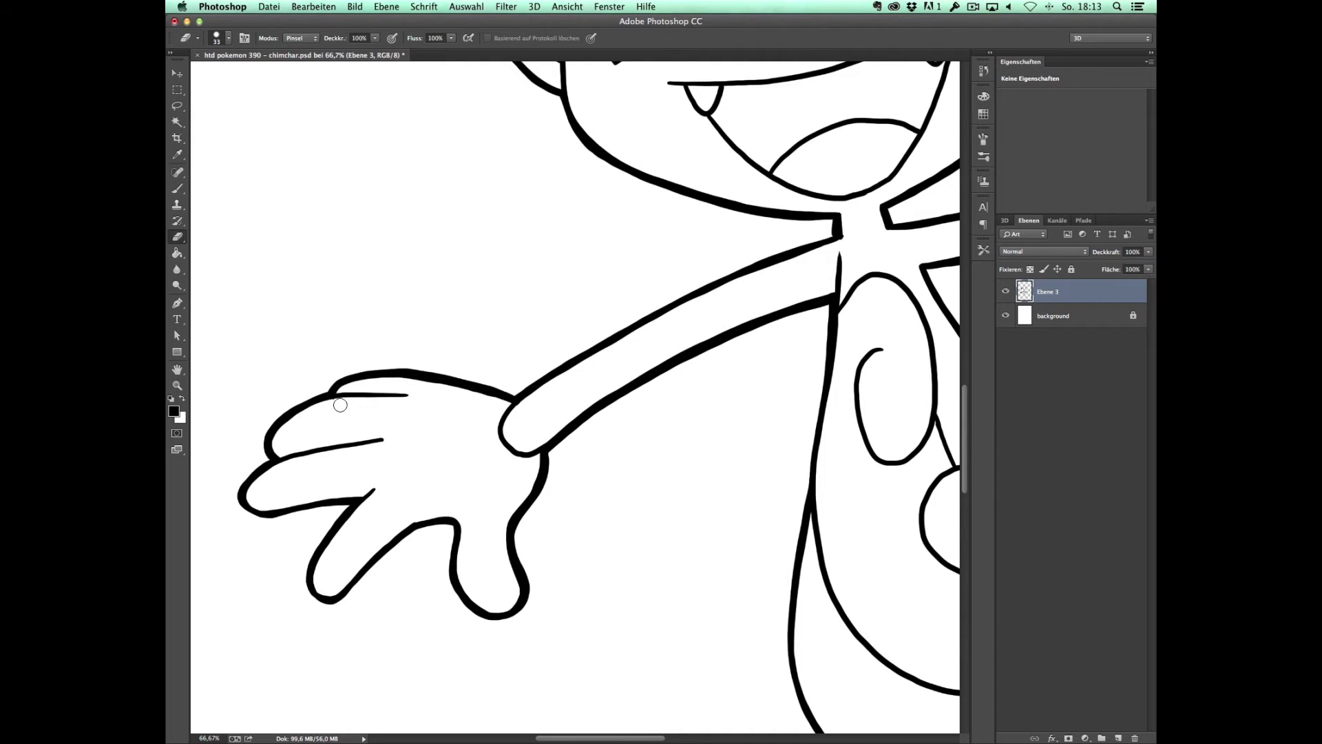
pyautogui.press('super+0')
# Fill the fur areas with brown on their own layer.
pyautogui.click(626, 391)
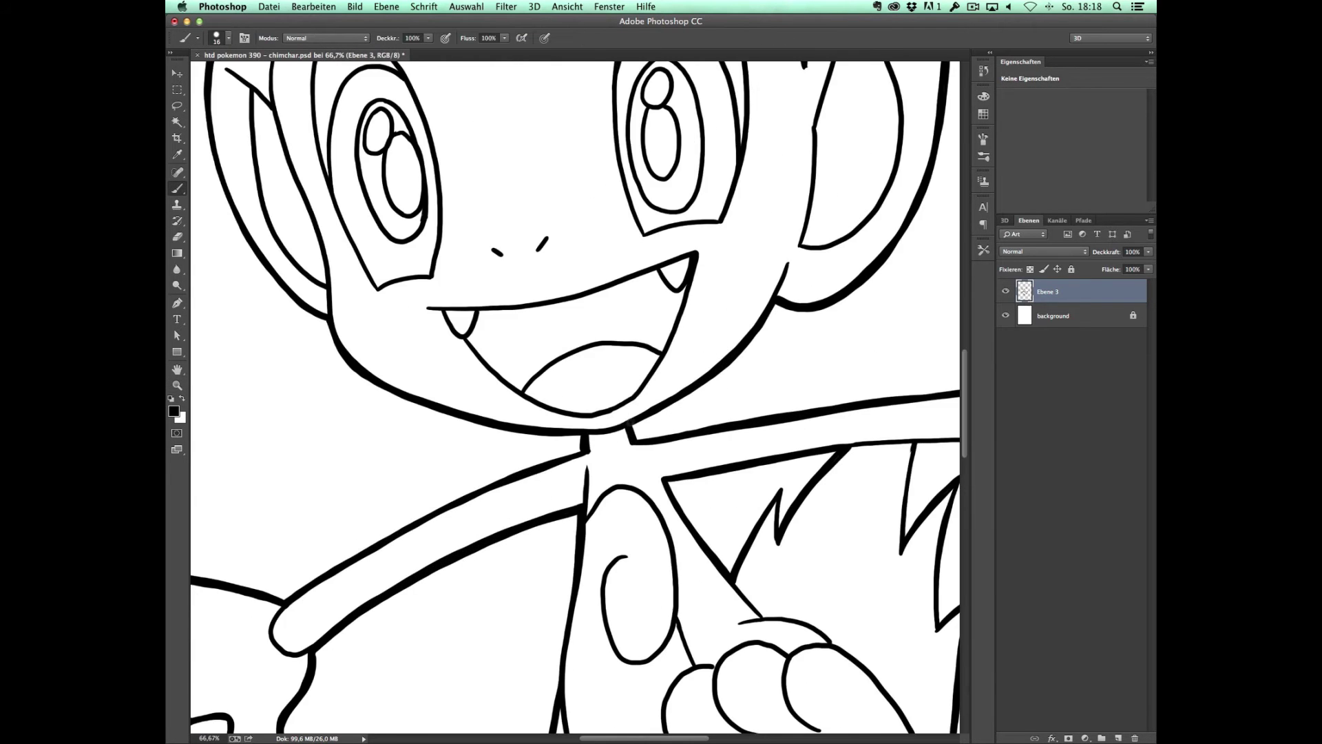
pyautogui.click(173, 412)
pyautogui.click(1018, 480)
pyautogui.hotkey('alt', 'BackSpace')
pyautogui.click(1047, 292)
# Fill the face and limb skin areas with pale yellow on a new layer.
pyautogui.click(173, 411)
pyautogui.click(1102, 481)
pyautogui.hotkey('alt', 'BackSpace')
pyautogui.hotkey('ctrl', 'd')
# Select and expand the tail flame area and fill it with yellow.
pyautogui.click(1060, 296)
pyautogui.click(466, 6)
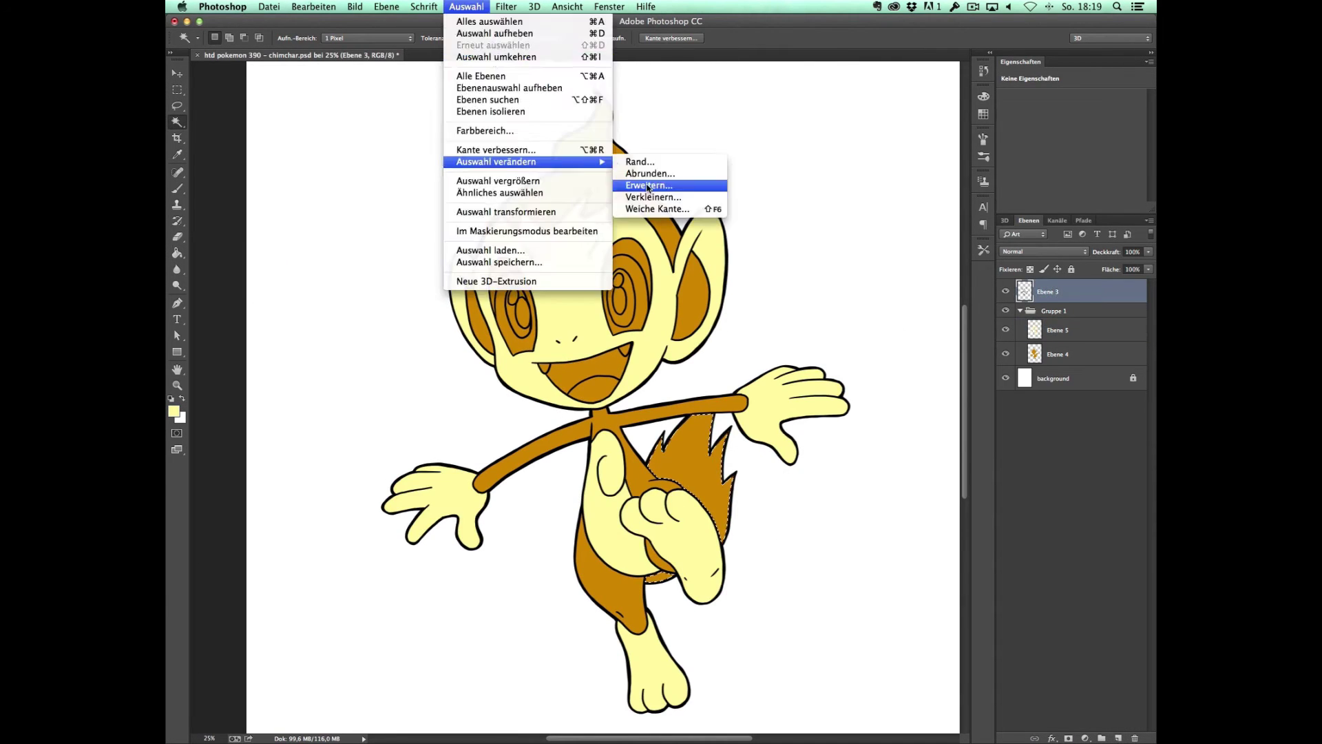
pyautogui.click(173, 411)
pyautogui.click(1086, 482)
pyautogui.hotkey('alt', 'BackSpace')
pyautogui.click(1047, 292)
# Select and expand the inside of the mouth and fill it with pink.
pyautogui.click(467, 6)
pyautogui.click(173, 411)
pyautogui.click(1102, 402)
pyautogui.hotkey('alt', 'BackSpace')
pyautogui.click(1047, 291)
# Select and expand the inner ear and eye-rim areas and choose a pink.
pyautogui.click(466, 6)
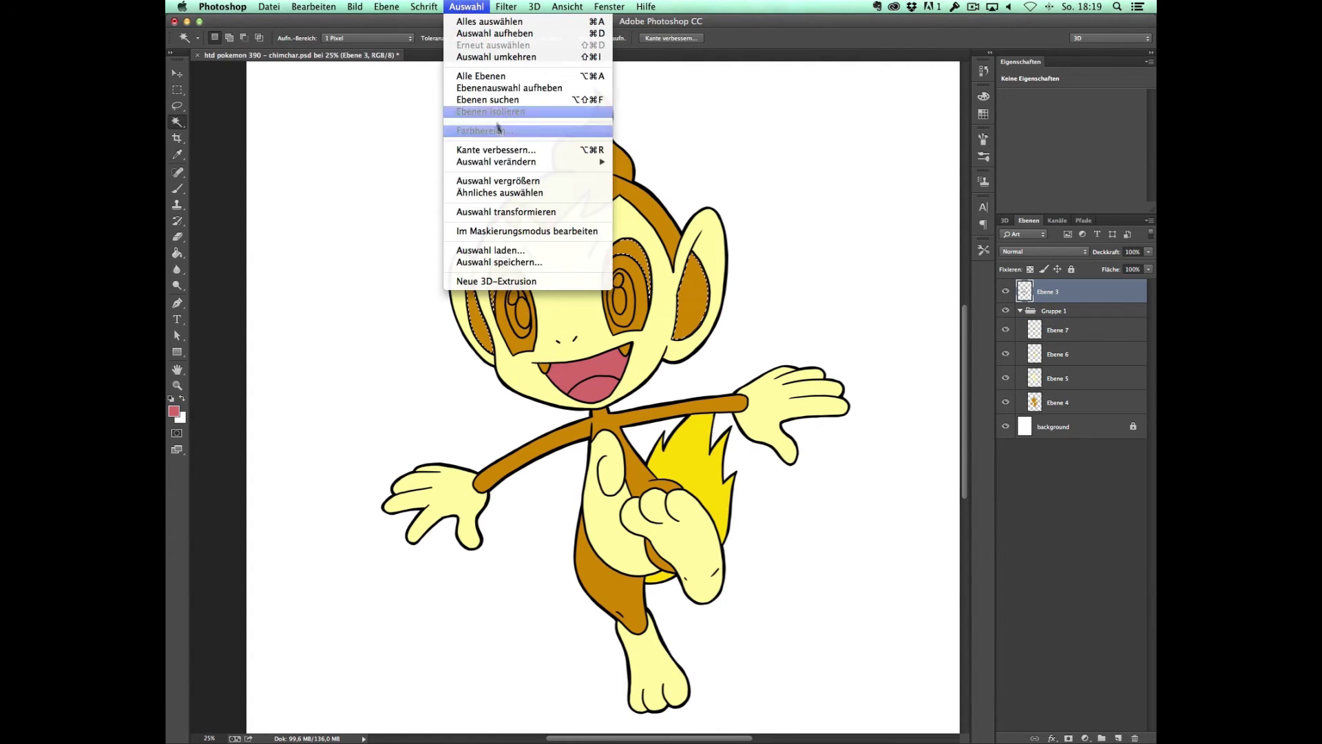
pyautogui.click(503, 117)
pyautogui.click(174, 411)
pyautogui.click(843, 516)
# Fill the inner ears and eye rims with rosy pink.
pyautogui.click(1062, 485)
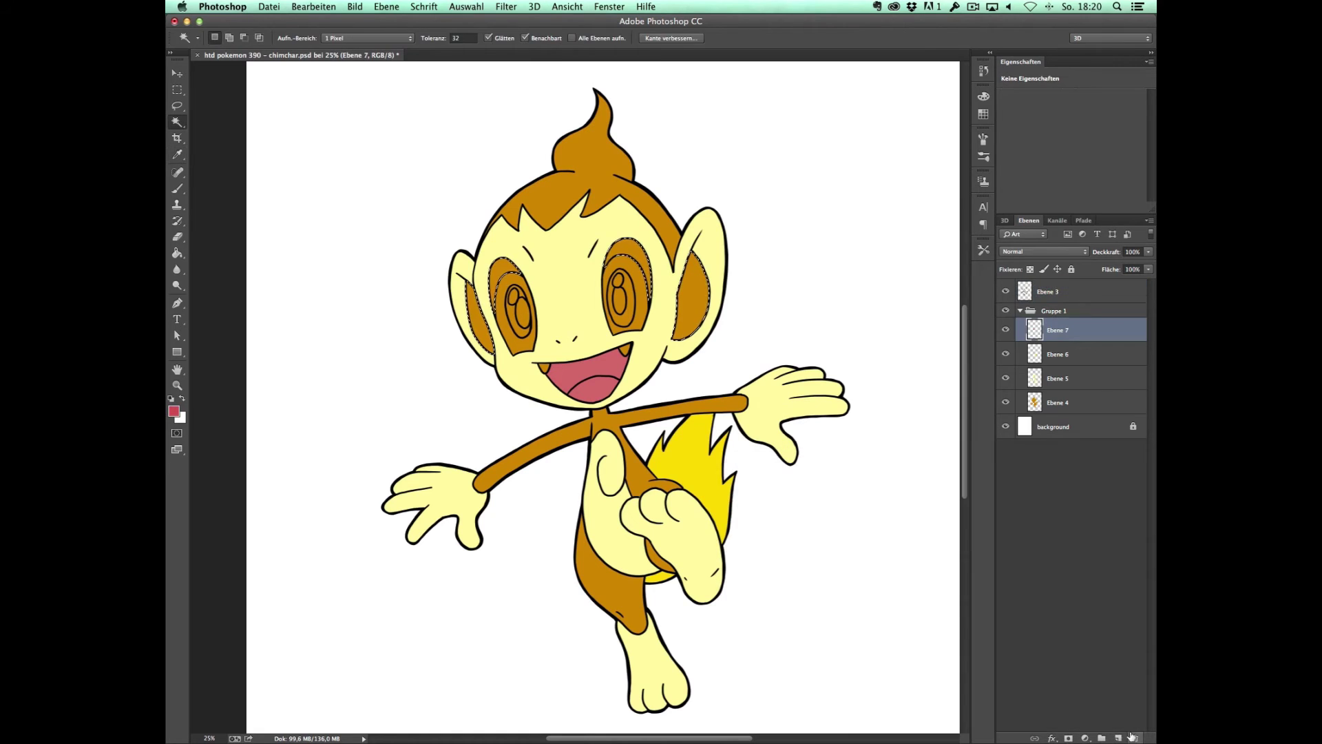
pyautogui.click(1119, 739)
pyautogui.hotkey('alt', 'BackSpace')
# Select and expand the eyes and fill them dark grey on a new layer.
pyautogui.click(177, 122)
pyautogui.click(1047, 292)
pyautogui.click(467, 7)
pyautogui.press('Return')
pyautogui.click(174, 411)
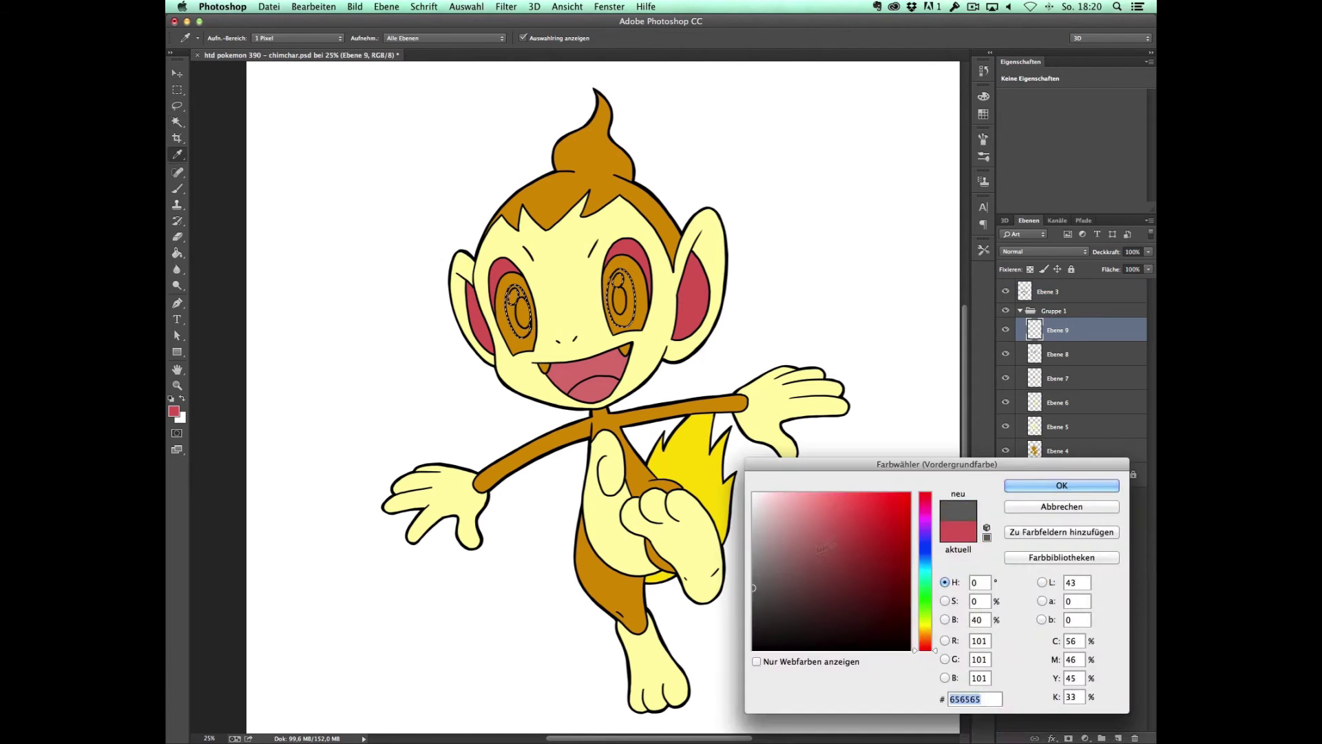
pyautogui.click(1062, 486)
pyautogui.click(1118, 738)
pyautogui.hotkey('alt', 'BackSpace')
# Fill the eye whites with white.
pyautogui.press('g')
pyautogui.click(1058, 330)
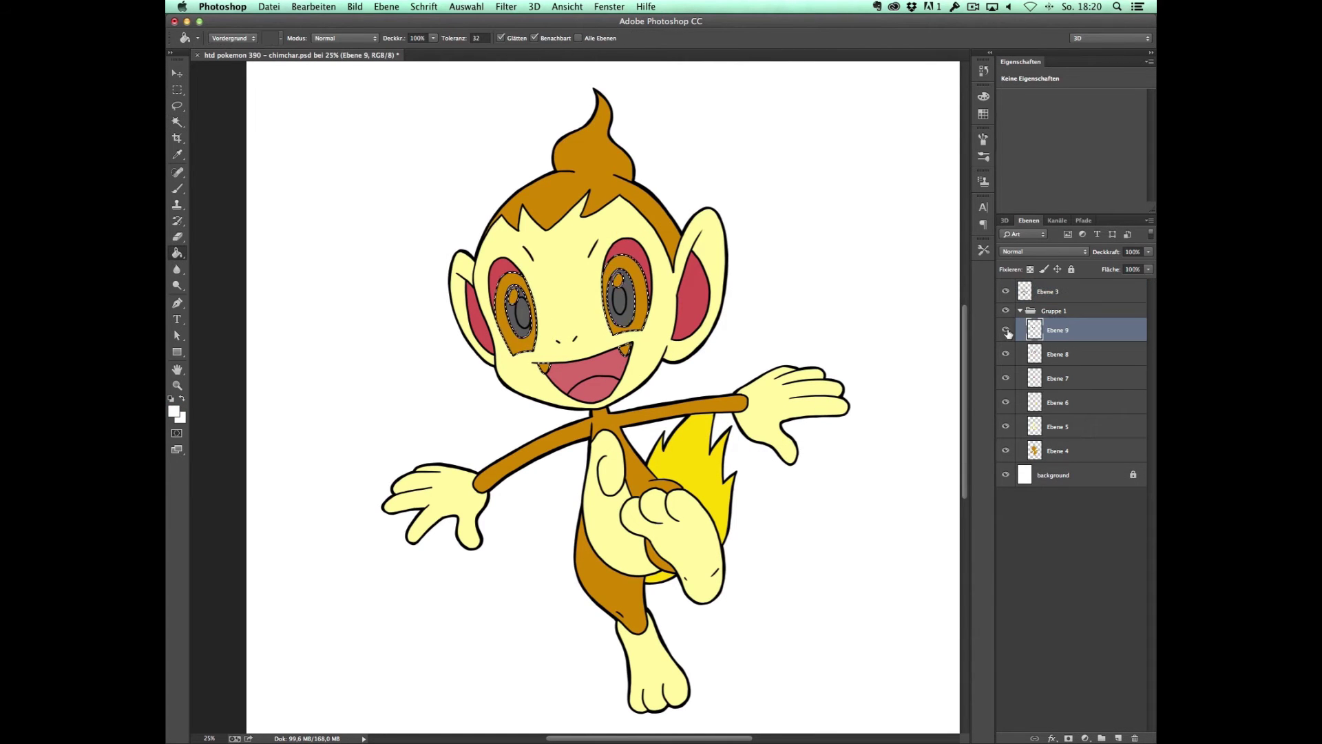
pyautogui.click(1119, 738)
pyautogui.press('x')
pyautogui.hotkey('alt', 'BackSpace')
pyautogui.press('b')
# Shade the brown fur layer with a lighter orange gradient.
pyautogui.keyDown('ctrl'); pyautogui.click(1046, 470); pyautogui.keyUp('ctrl')
pyautogui.click(173, 411)
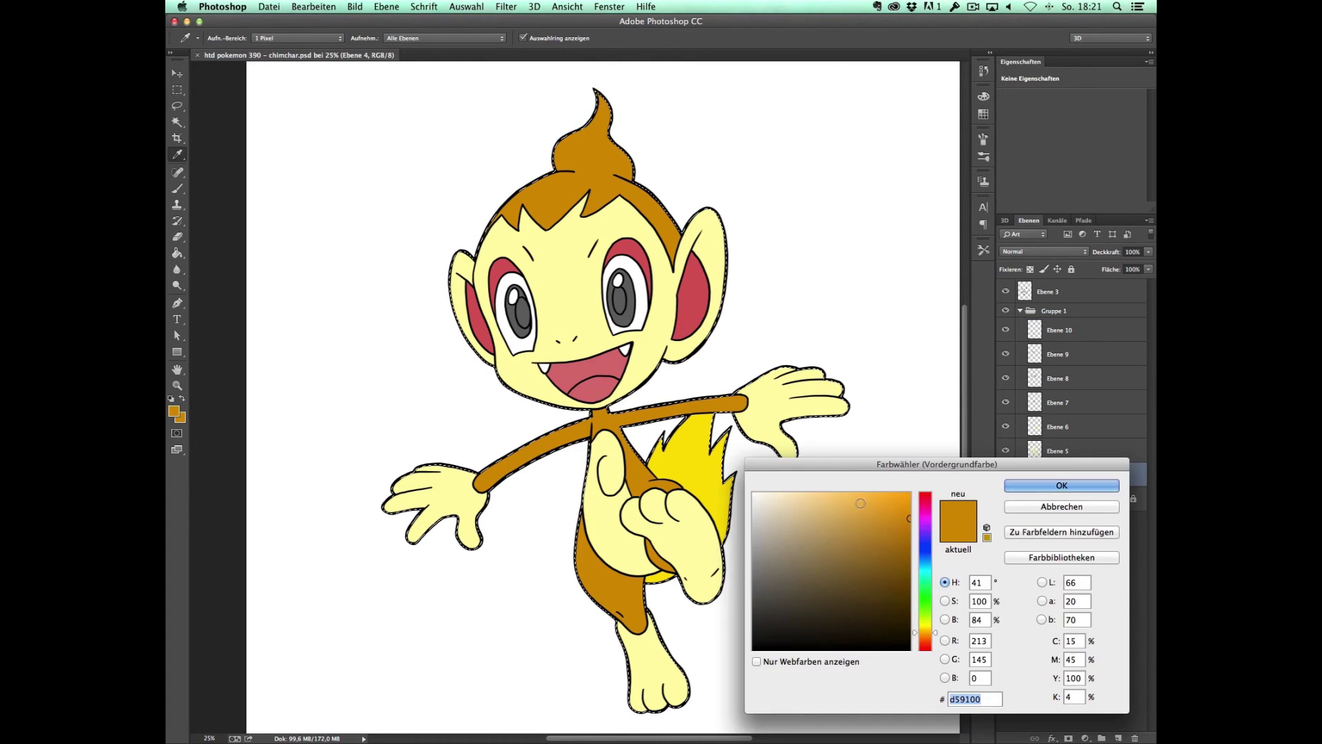
pyautogui.click(1101, 481)
pyautogui.click(255, 255)
pyautogui.moveTo(593, 137); pyautogui.dragTo(620, 620)
pyautogui.press('m')
pyautogui.click(770, 565)
# Shade the skin layer with a beige gradient.
pyautogui.click(1058, 451)
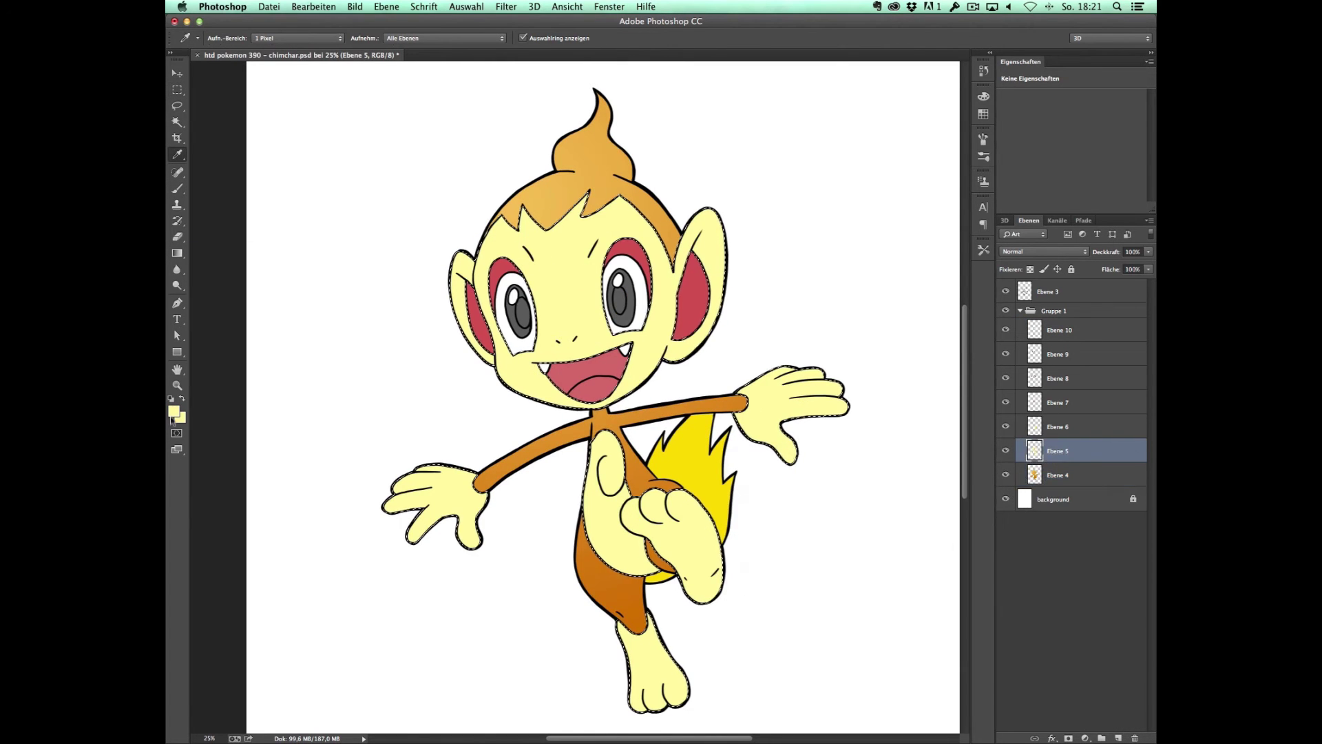
pyautogui.click(173, 411)
pyautogui.click(839, 507)
pyautogui.click(1098, 481)
pyautogui.moveTo(593, 138); pyautogui.dragTo(781, 574)
# Give the tail flame a yellow-orange gradient.
pyautogui.click(1058, 426)
pyautogui.keyDown('ctrl'); pyautogui.click(1034, 427); pyautogui.keyUp('ctrl')
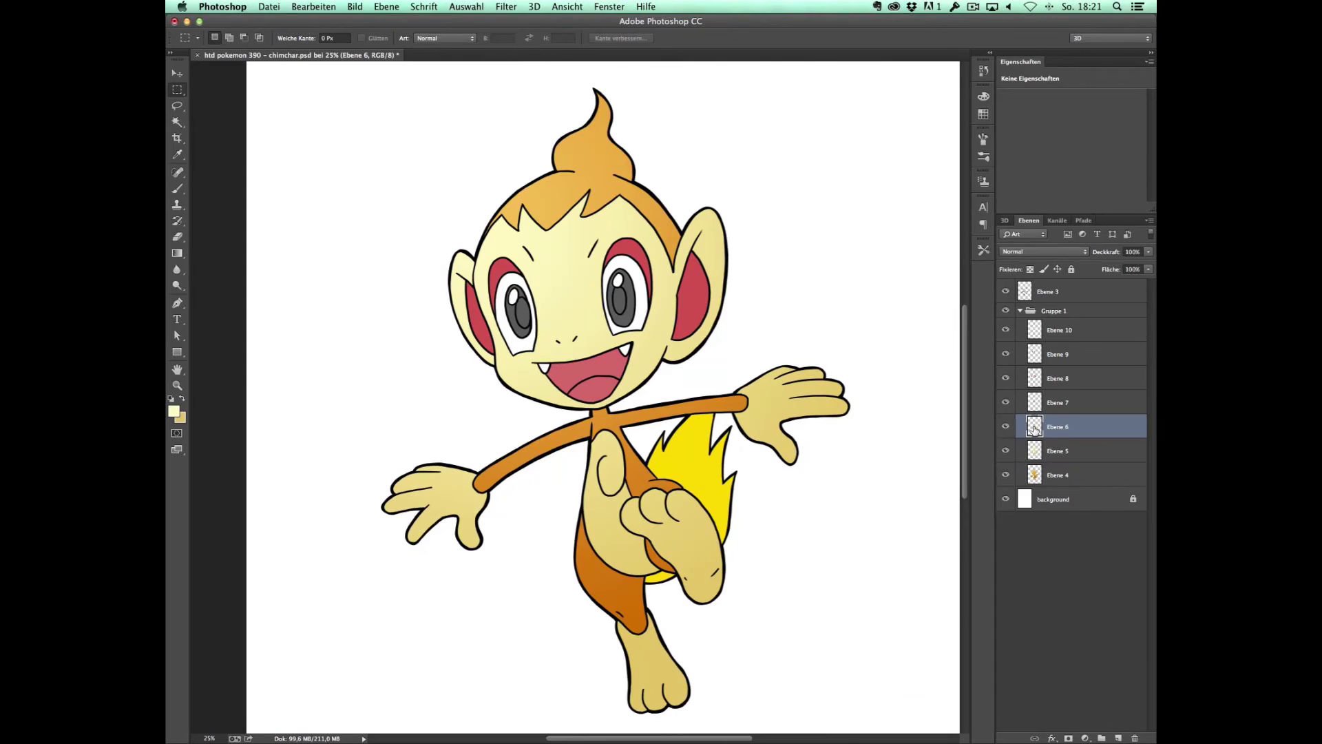
pyautogui.press('g')
pyautogui.click(173, 411)
pyautogui.click(1098, 482)
pyautogui.moveTo(696, 421); pyautogui.dragTo(746, 575)
# Fill the mouth with a red gradient and deselect.
pyautogui.click(1058, 402)
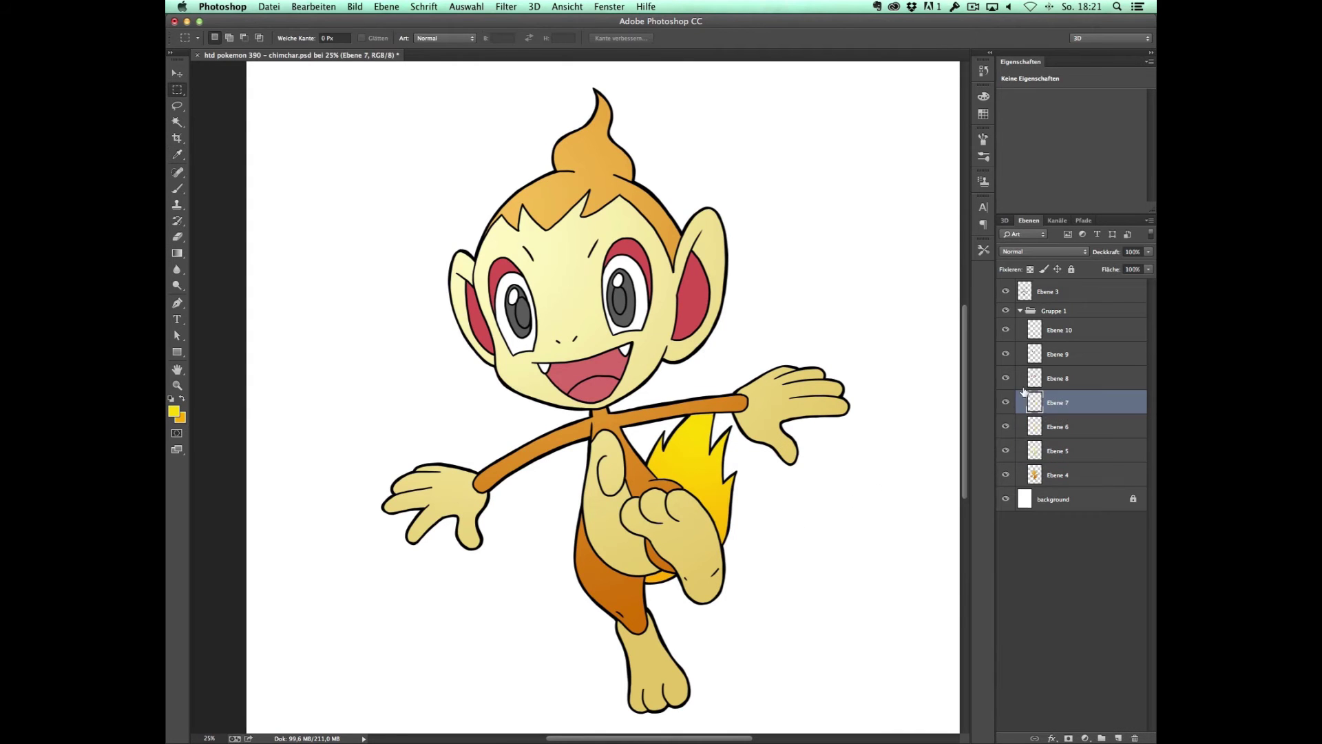
pyautogui.click(174, 411)
pyautogui.click(1098, 481)
pyautogui.moveTo(591, 399); pyautogui.dragTo(704, 395)
pyautogui.hotkey('ctrl', 'd')
pyautogui.click(1058, 379)
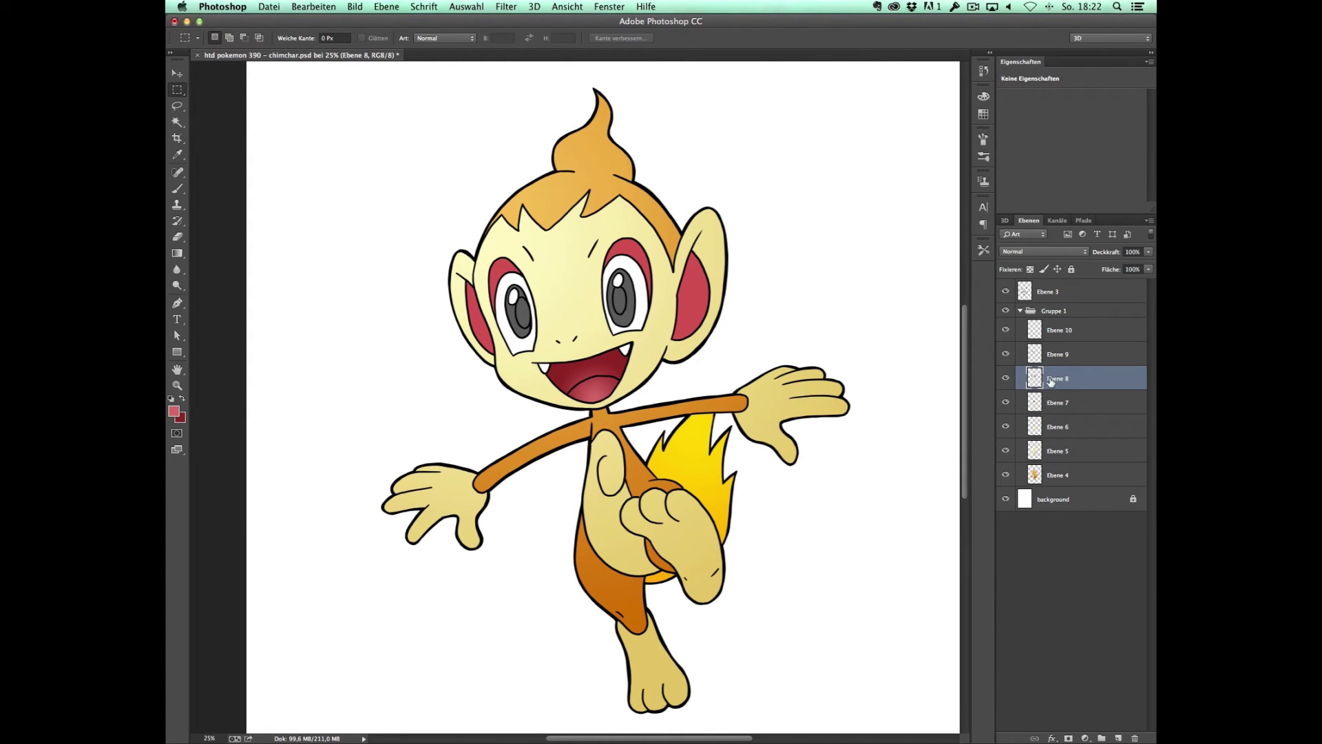
# Lasso the leg, torso and arm shadows on the fur and darken them with Curves.
pyautogui.click(1058, 354)
pyautogui.click(1058, 474)
pyautogui.press('l')
pyautogui.moveTo(566, 570)
pyautogui.mouseDown()
pyautogui.moveTo(602, 596)
pyautogui.moveTo(566, 571)
pyautogui.mouseUp()
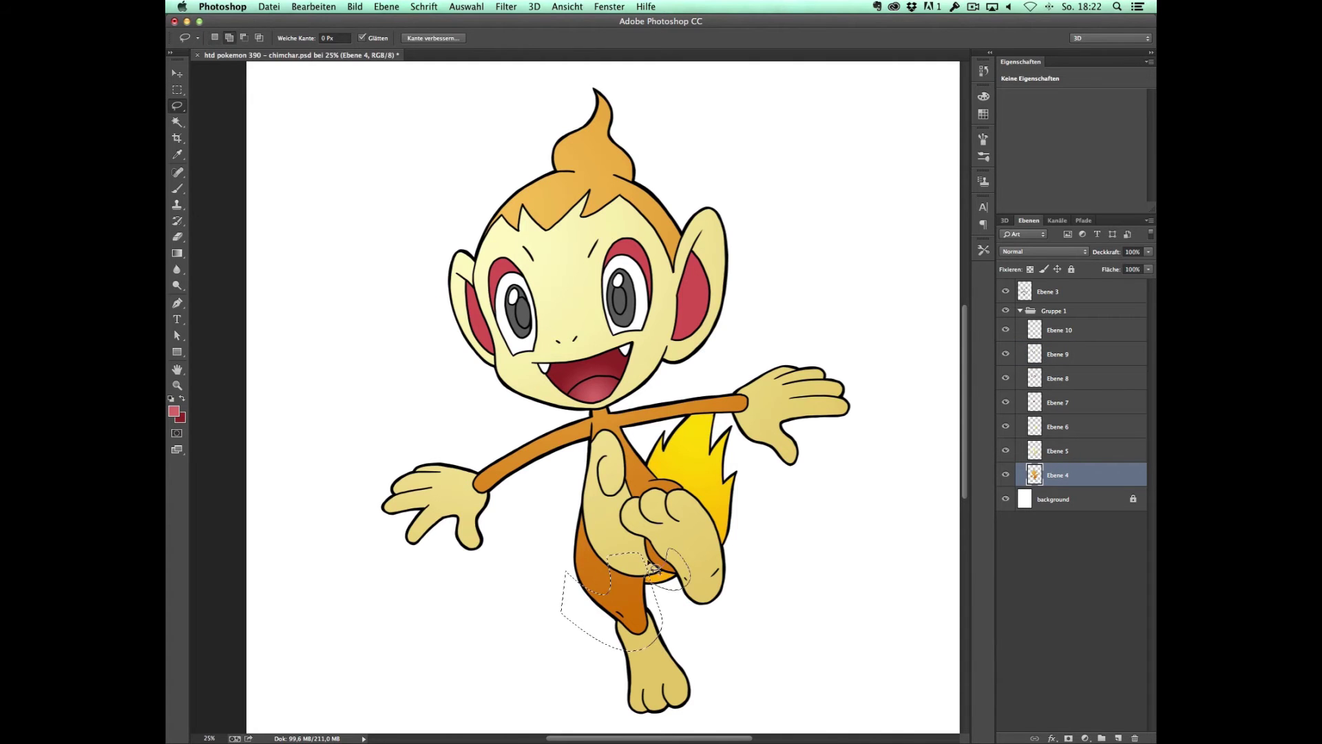
pyautogui.moveTo(695, 492)
pyautogui.mouseDown()
pyautogui.moveTo(659, 402)
pyautogui.moveTo(624, 431)
pyautogui.mouseUp()
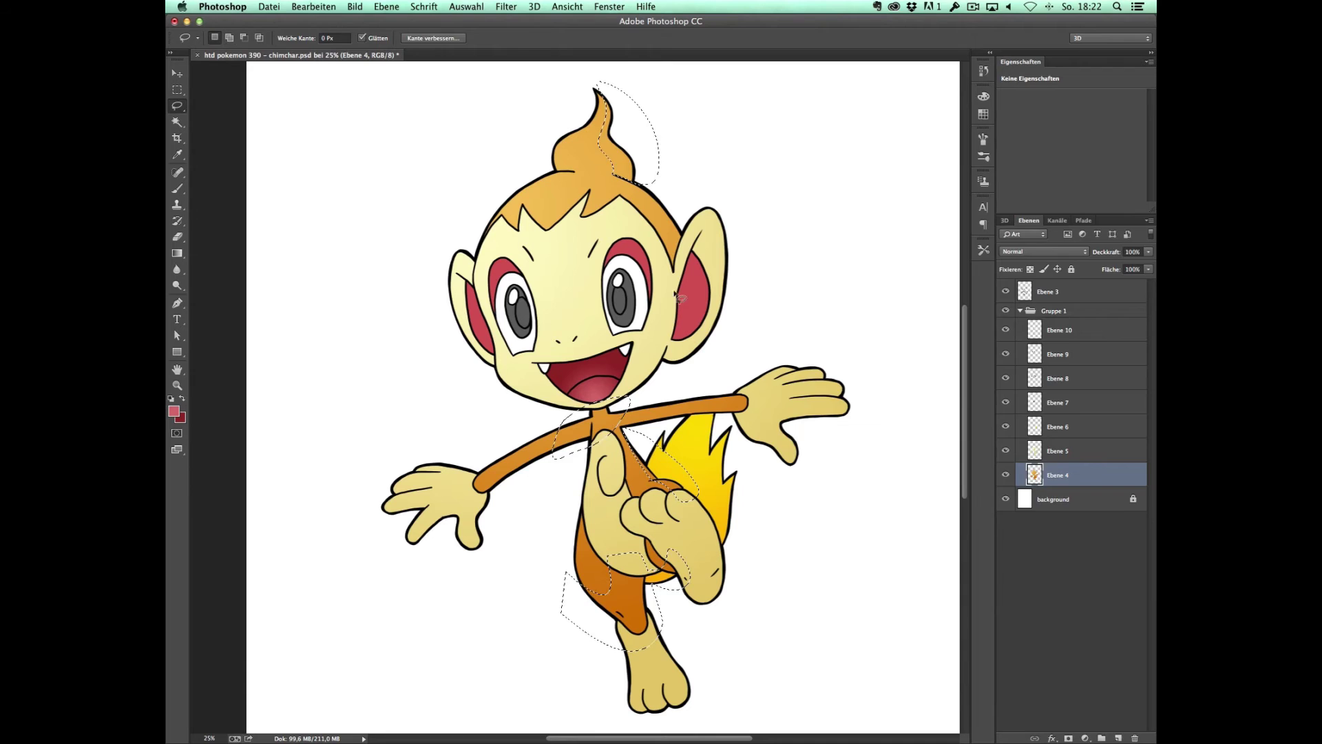
pyautogui.hotkey('ctrl', 'm')
pyautogui.press('Return')
pyautogui.hotkey('ctrl', 'd')
pyautogui.click(1058, 451)
# Outline skin shadows on hands, feet, lower leg, ears, cheek and nose, and lower the Curves.
pyautogui.moveTo(407, 545)
pyautogui.mouseDown()
pyautogui.moveTo(475, 547)
pyautogui.moveTo(410, 544)
pyautogui.mouseUp()
pyautogui.moveTo(734, 411)
pyautogui.mouseDown()
pyautogui.moveTo(836, 399)
pyautogui.moveTo(782, 372)
pyautogui.mouseUp()
pyautogui.moveTo(630, 523); pyautogui.dragTo(679, 603)
pyautogui.moveTo(651, 551); pyautogui.dragTo(620, 613)
pyautogui.moveTo(620, 709); pyautogui.dragTo(692, 686)
pyautogui.moveTo(719, 231); pyautogui.dragTo(734, 255)
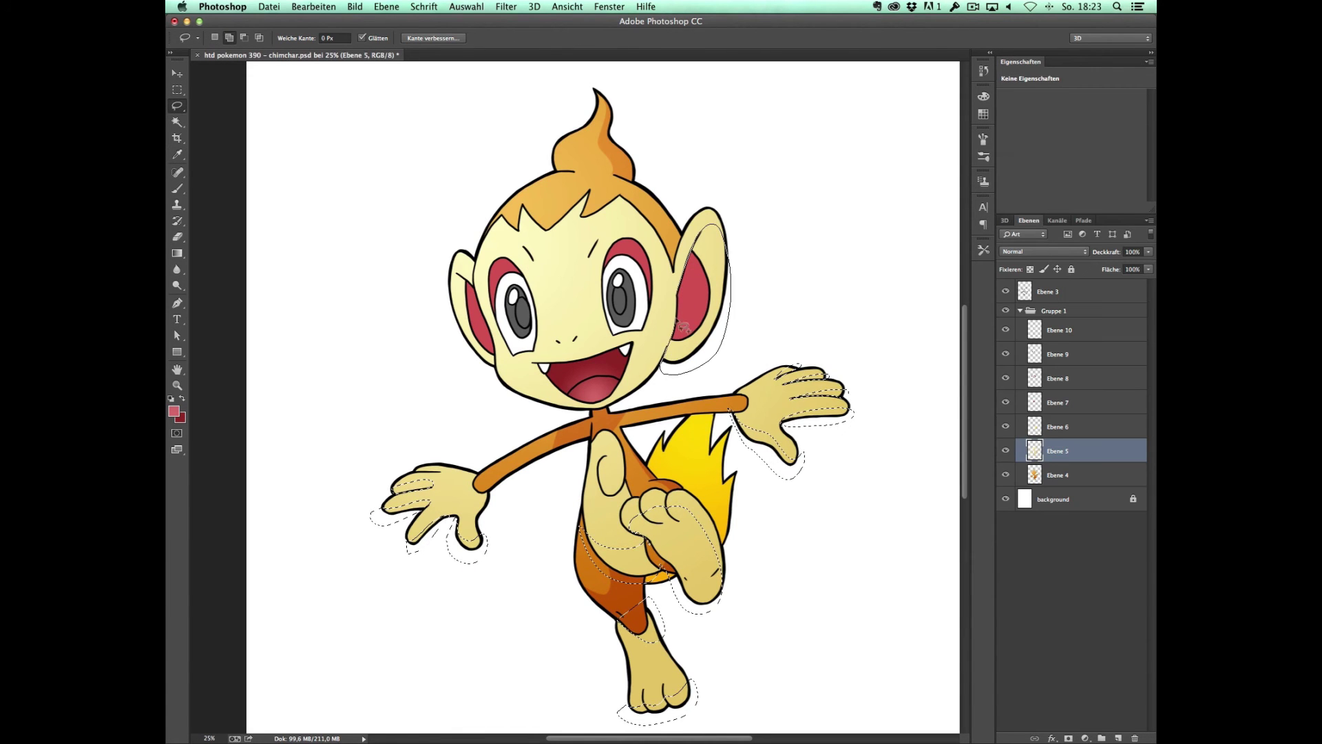
pyautogui.moveTo(684, 328); pyautogui.dragTo(537, 405)
pyautogui.moveTo(458, 274)
pyautogui.mouseDown()
pyautogui.moveTo(482, 293)
pyautogui.moveTo(460, 275)
pyautogui.mouseUp()
pyautogui.moveTo(555, 340); pyautogui.dragTo(577, 342)
pyautogui.hotkey('ctrl', 'm')
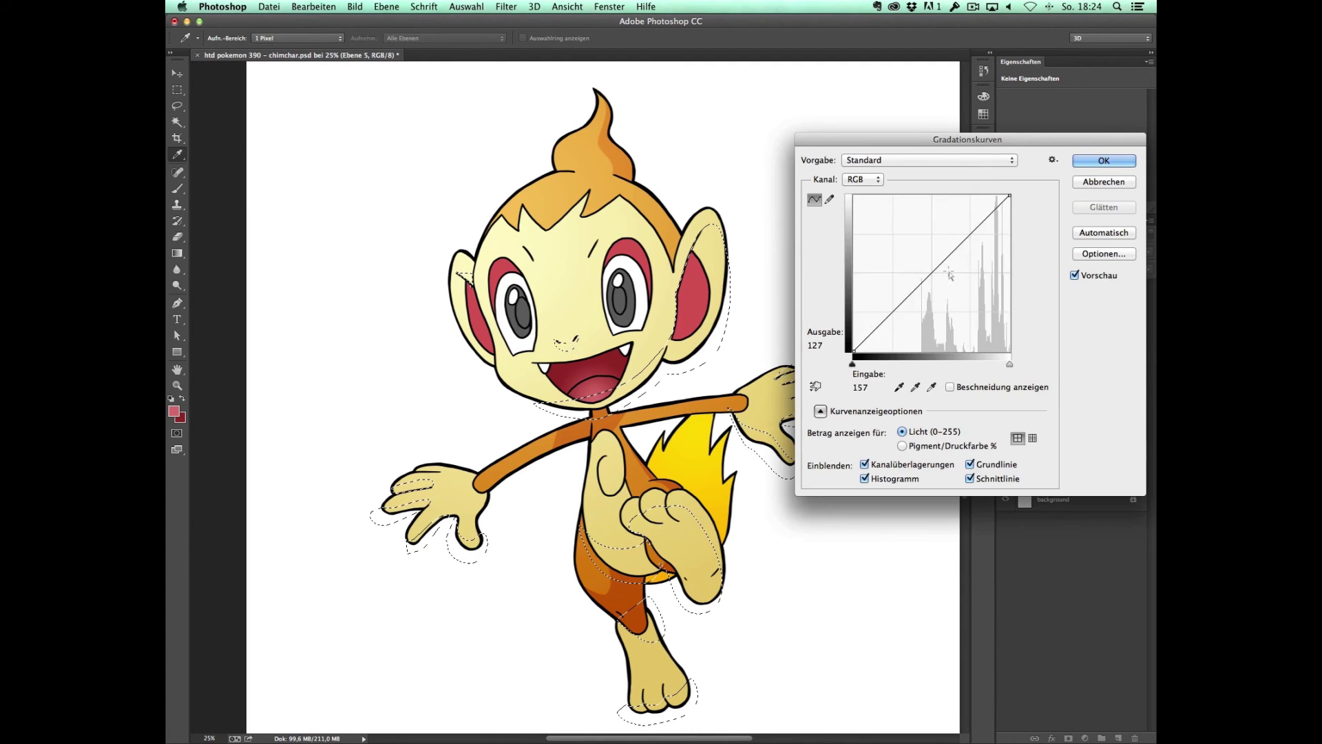
pyautogui.moveTo(949, 274); pyautogui.dragTo(961, 296)
# Apply the skin shadows, then shade the lower tail flame toward orange with Curves.
pyautogui.press('Return')
pyautogui.hotkey('ctrl', 'd')
pyautogui.click(1056, 430)
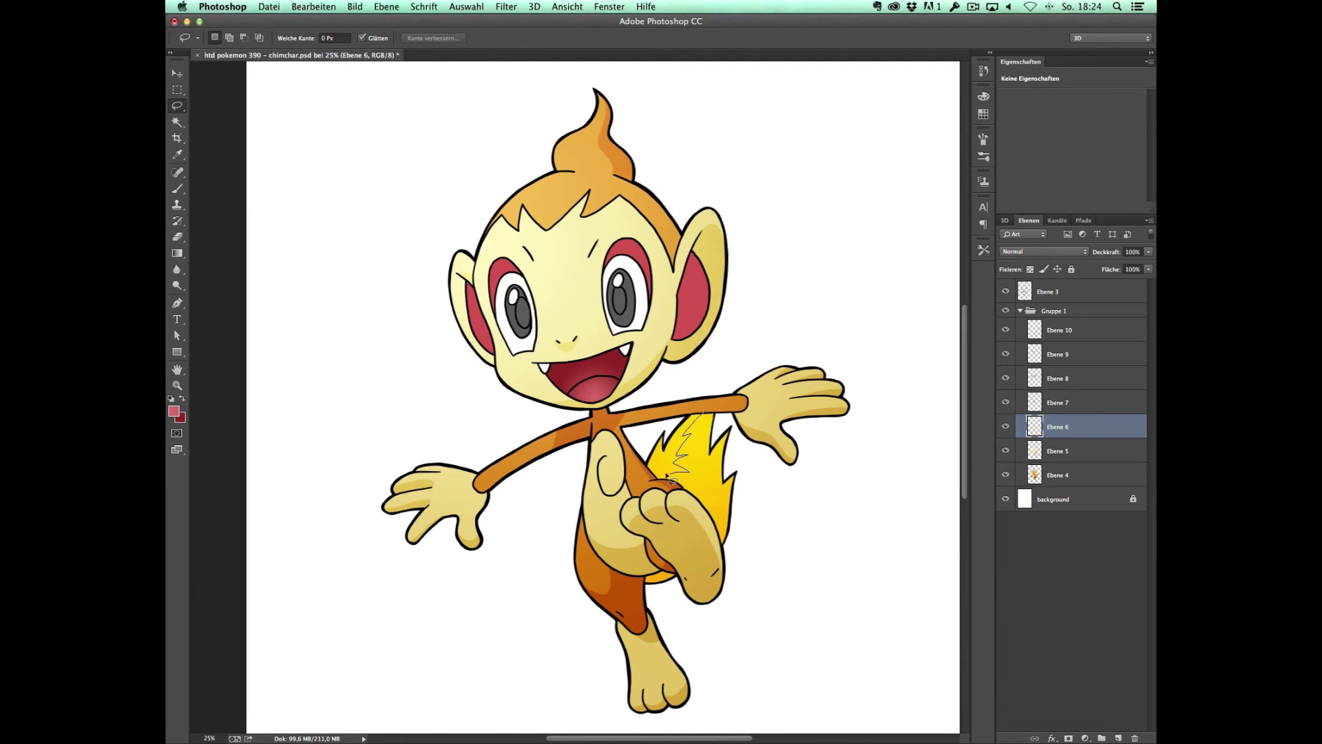
pyautogui.moveTo(701, 468); pyautogui.dragTo(680, 547)
pyautogui.hotkey('ctrl', 'm')
pyautogui.moveTo(908, 269); pyautogui.dragTo(923, 250)
pyautogui.press('Return')
pyautogui.hotkey('ctrl', 'd')
# Darken the mouth and right-ear shadows with Curves on their colour layers.
pyautogui.click(1057, 402)
pyautogui.hotkey('ctrl', 'm')
pyautogui.press('Return')
pyautogui.hotkey('ctrl', 'd')
pyautogui.click(1057, 379)
pyautogui.moveTo(682, 348); pyautogui.dragTo(675, 347)
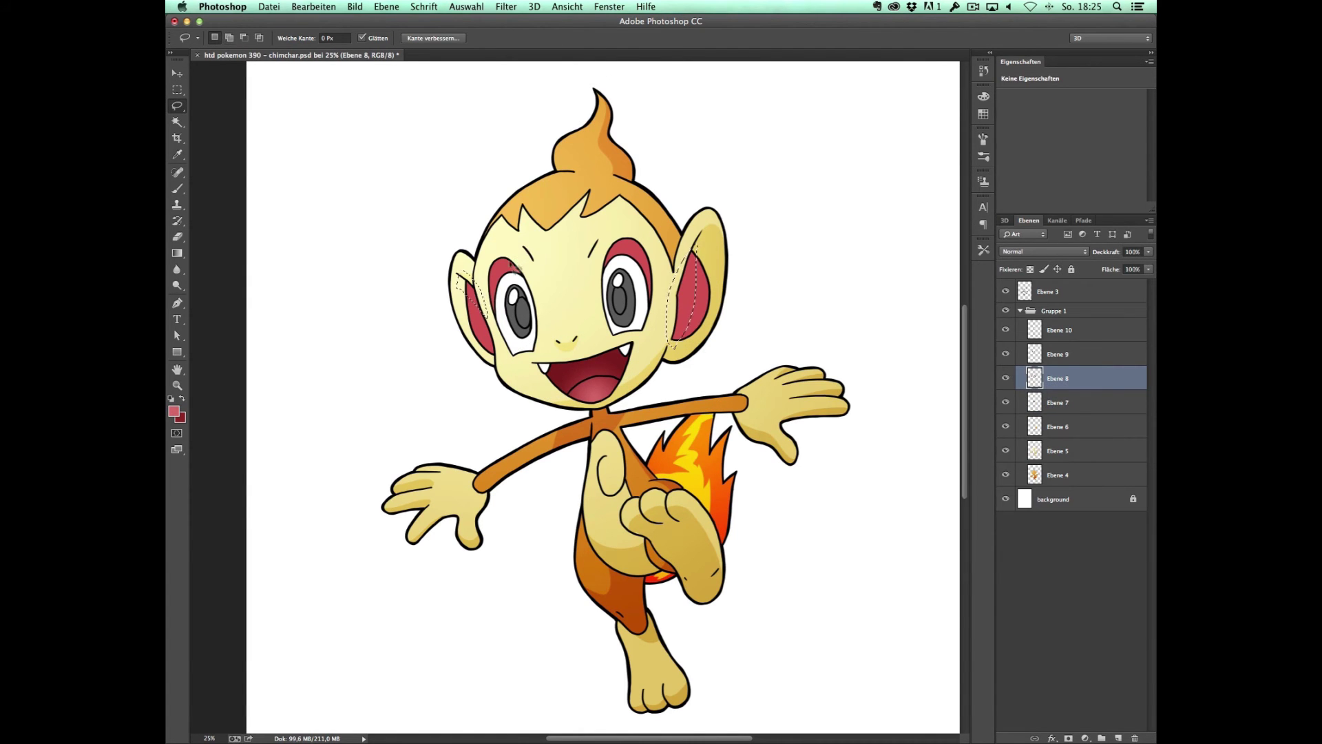
pyautogui.hotkey('ctrl', 'm')
pyautogui.press('Return')
pyautogui.hotkey('ctrl', 'd')
# Deepen the pupils on the eye layer with two Curves adjustments.
pyautogui.click(1058, 354)
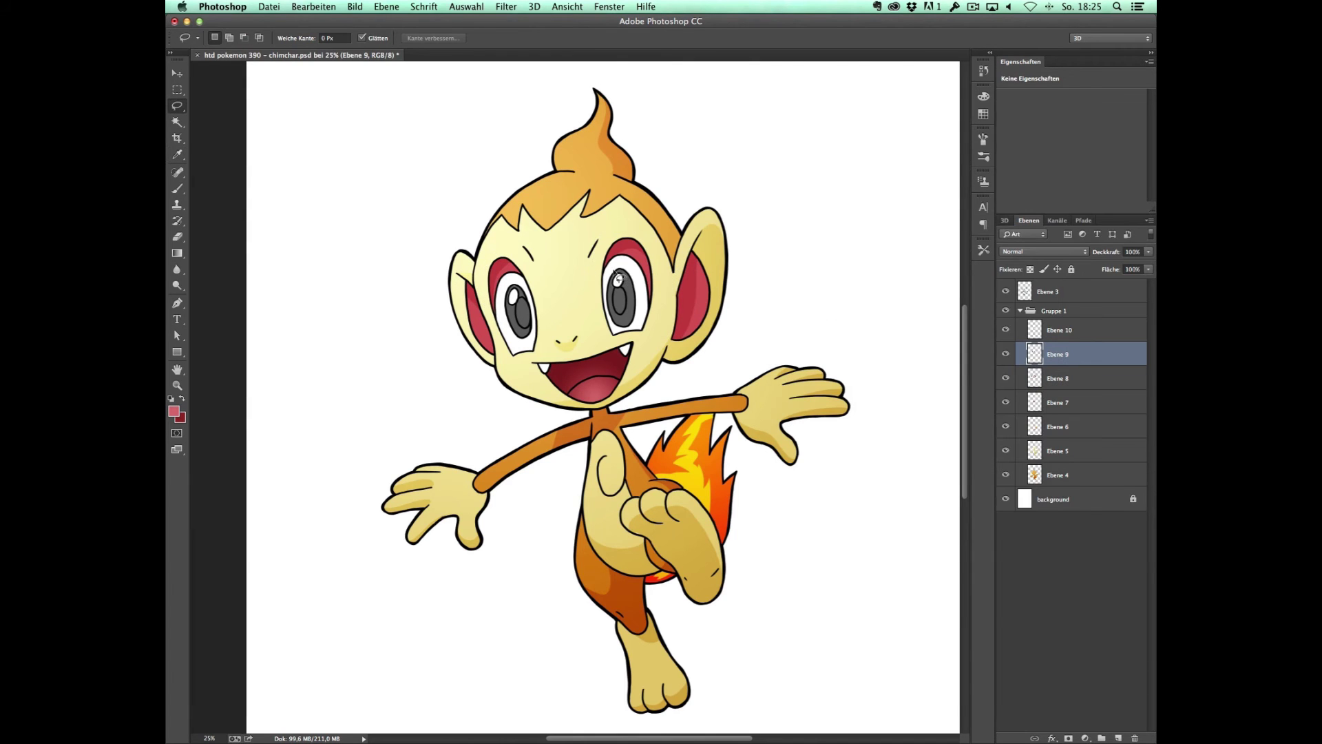
pyautogui.hotkey('ctrl', 'm')
pyautogui.press('Return')
pyautogui.hotkey('ctrl', 'd')
pyautogui.hotkey('ctrl', 'm')
pyautogui.press('Return')
# Fill a layer clipped to the lineart with brown, then add another clipped layer and pick tan.
pyautogui.hotkey('ctrl', 'shift', 'alt', 'n')
pyautogui.click(173, 411)
pyautogui.press('Return')
pyautogui.hotkey('alt', 'BackSpace')
pyautogui.hotkey('ctrl', 'shift', 'alt', 'n')
pyautogui.press('g')
pyautogui.click(173, 411)
pyautogui.click(785, 389)
pyautogui.press('Return')
# Brush tan over the left hand, both feet, right ear, hair fringe and head outlines.
pyautogui.press('b')
pyautogui.moveTo(491, 499); pyautogui.dragTo(469, 457)
pyautogui.moveTo(610, 624); pyautogui.dragTo(697, 599)
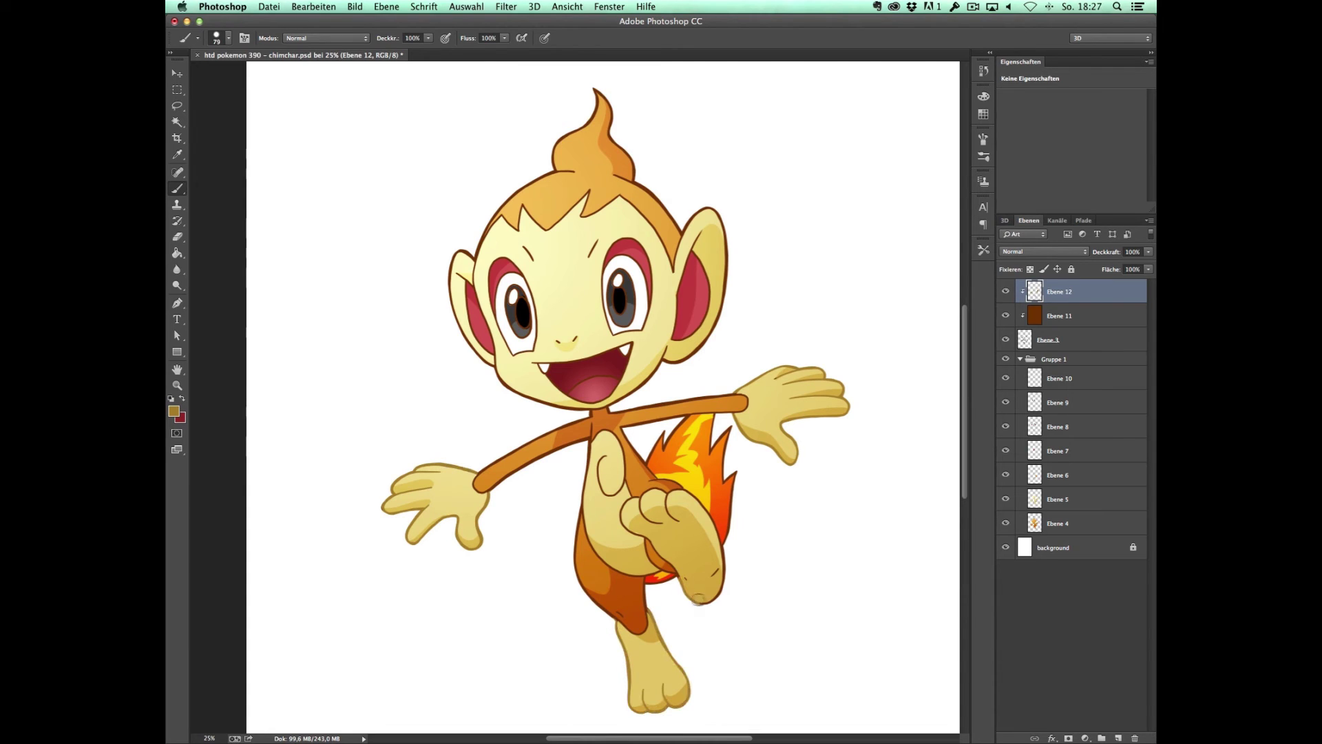
pyautogui.moveTo(652, 536); pyautogui.dragTo(693, 606)
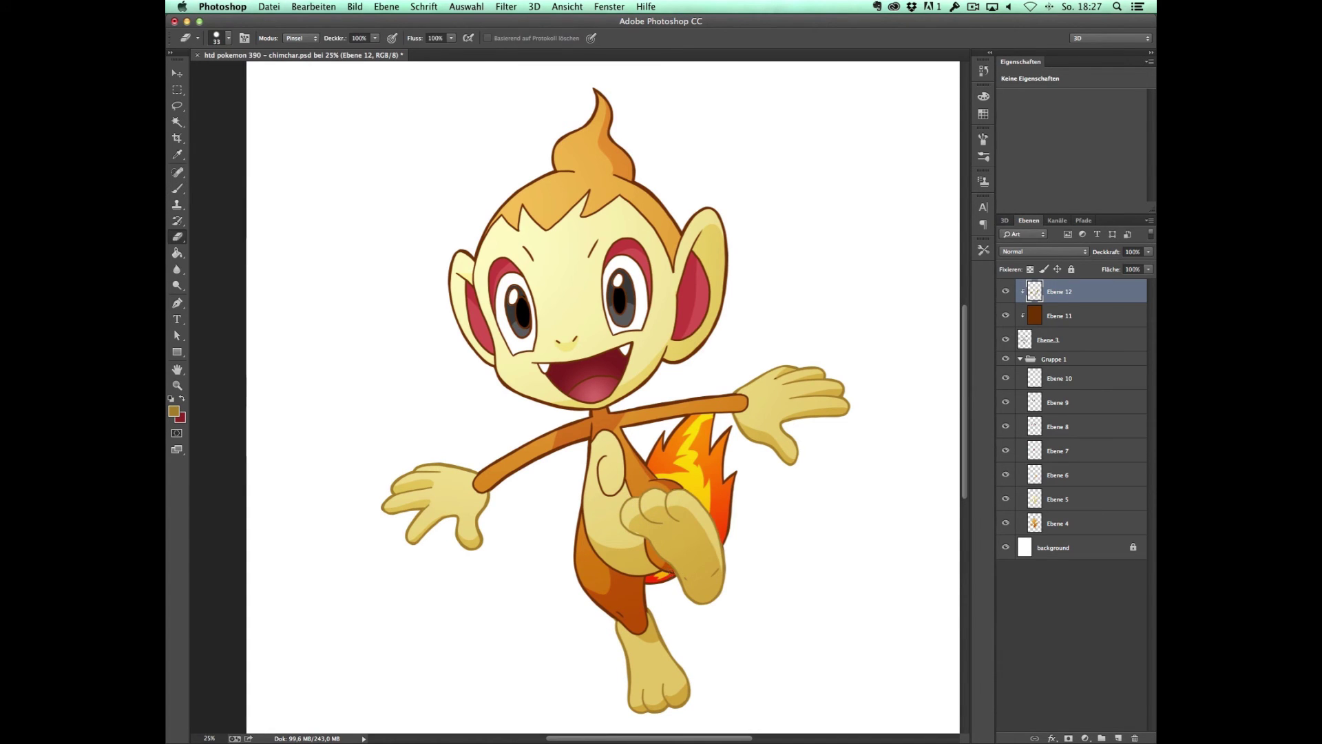
pyautogui.moveTo(691, 359)
pyautogui.mouseDown()
pyautogui.moveTo(707, 207)
pyautogui.moveTo(673, 325)
pyautogui.mouseUp()
pyautogui.moveTo(526, 212); pyautogui.dragTo(540, 265)
pyautogui.moveTo(499, 226)
pyautogui.mouseDown()
pyautogui.moveTo(491, 386)
pyautogui.moveTo(603, 410)
pyautogui.mouseUp()
# Add a new layer clipped to the lineart and pick yellow as the tint colour.
pyautogui.hotkey('ctrl', 'alt', 'shift', 'n')
pyautogui.keyDown('alt'); pyautogui.click(1058, 301); pyautogui.keyUp('alt')
pyautogui.keyDown('alt'); pyautogui.click(702, 423); pyautogui.keyUp('alt')
pyautogui.rightClick(654, 462)
pyautogui.press('Escape')
# Add another layer, choose a dark red foreground colour, and check the brush size.
pyautogui.hotkey('ctrl', 'alt', 'shift', 'n')
pyautogui.click(173, 412)
pyautogui.click(893, 542)
pyautogui.press('Return')
pyautogui.press('b')
pyautogui.rightClick(615, 387)
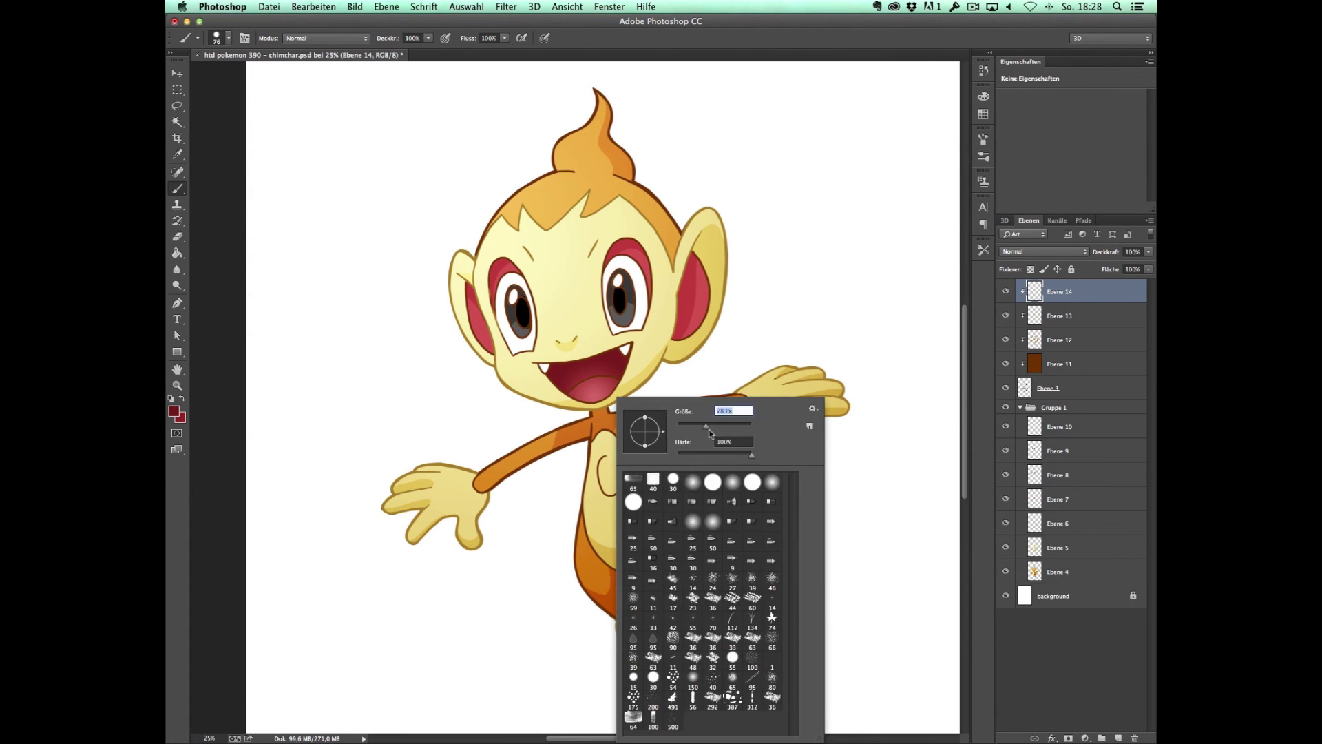
pyautogui.press('Escape')
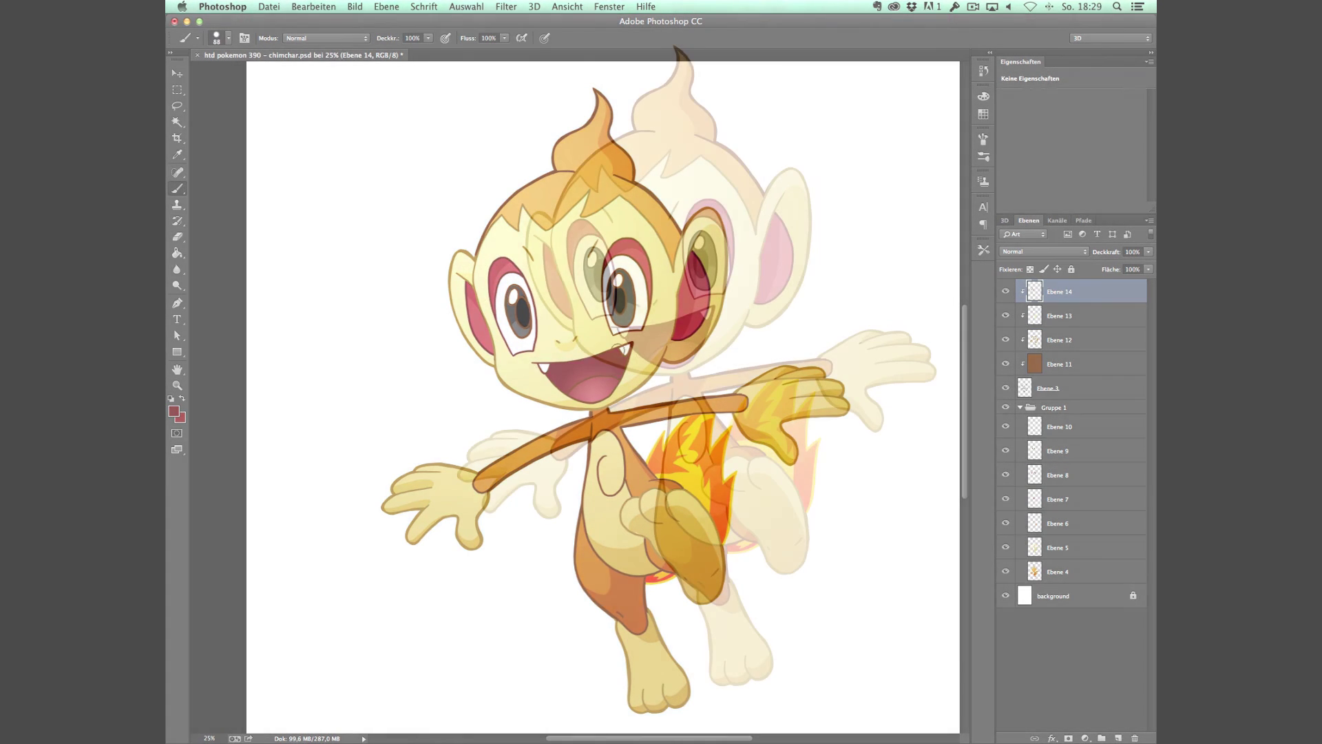